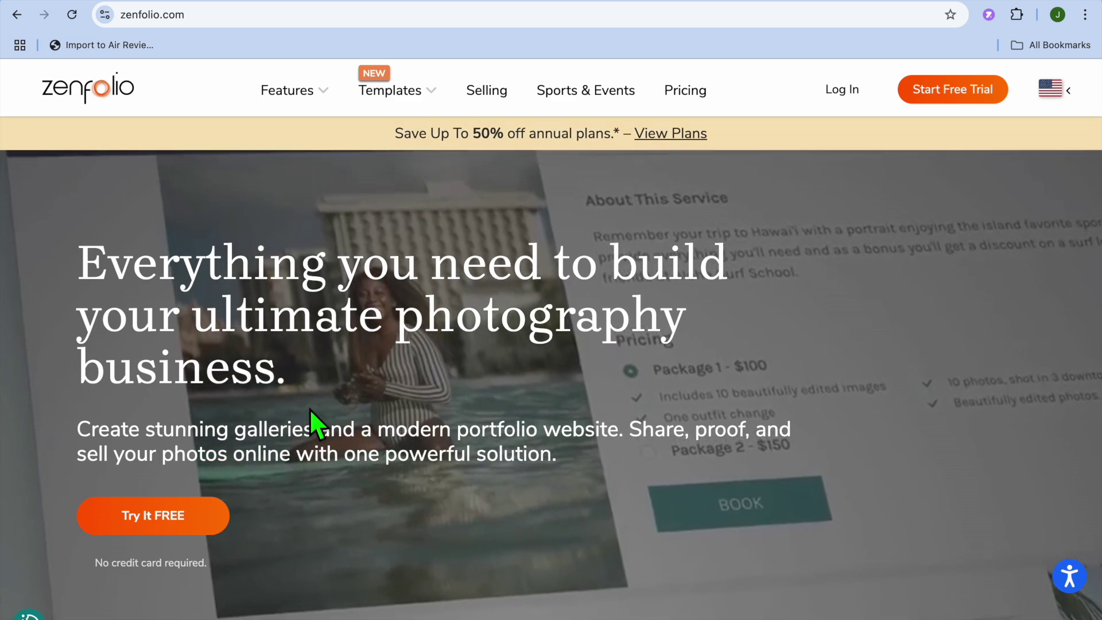
Scroll the Zenfolio homepage and look over the Features overview, then close it.
scroll(309, 408, "down", 2)
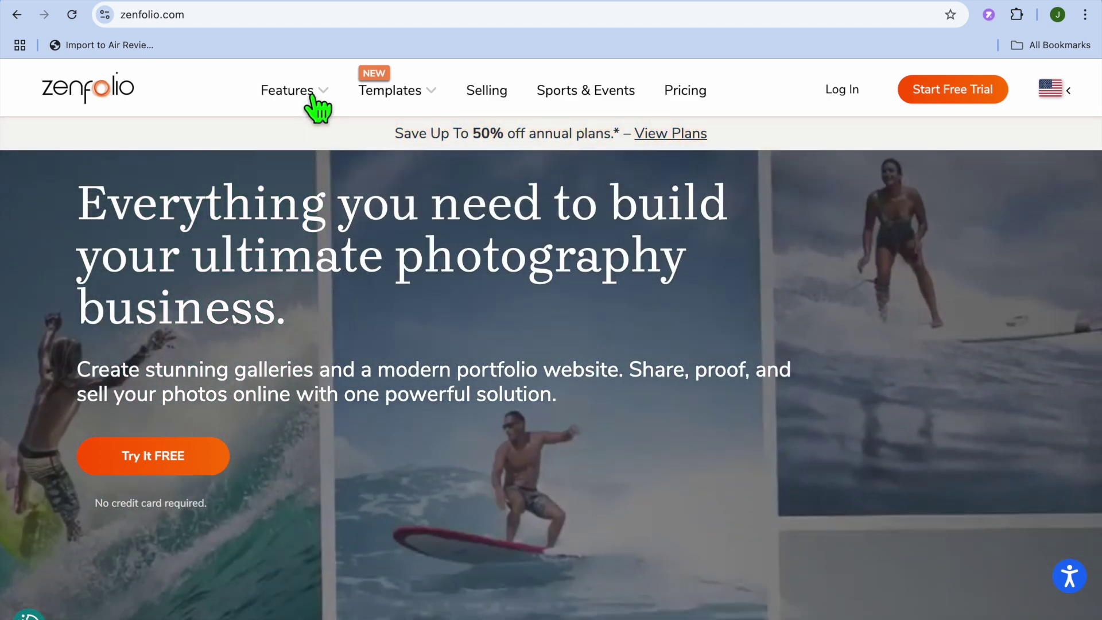
left_click(311, 96)
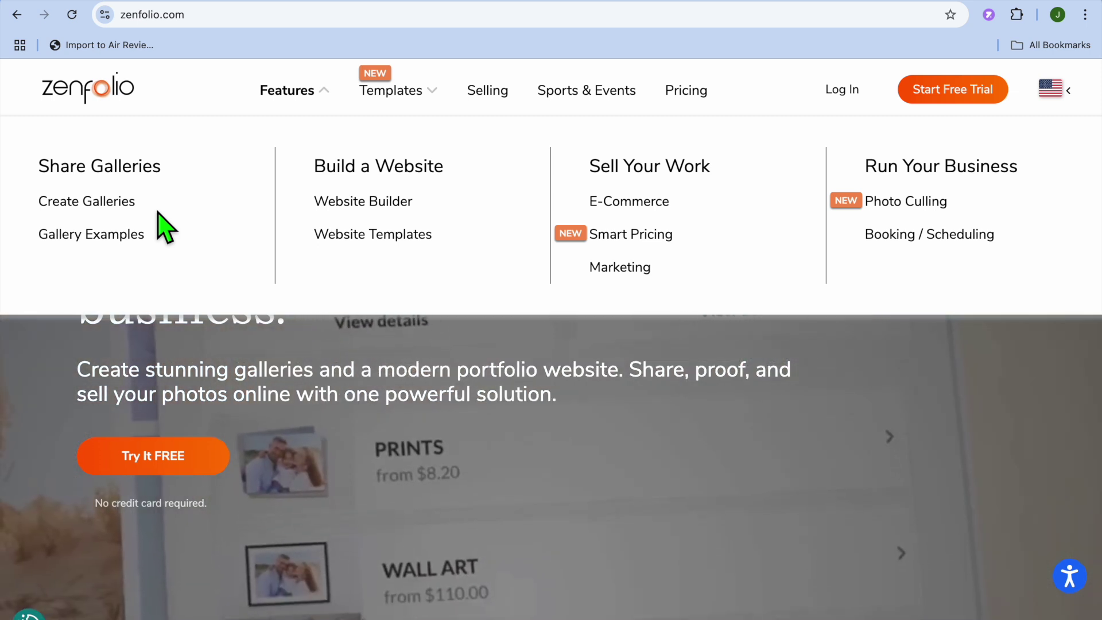
left_click(349, 413)
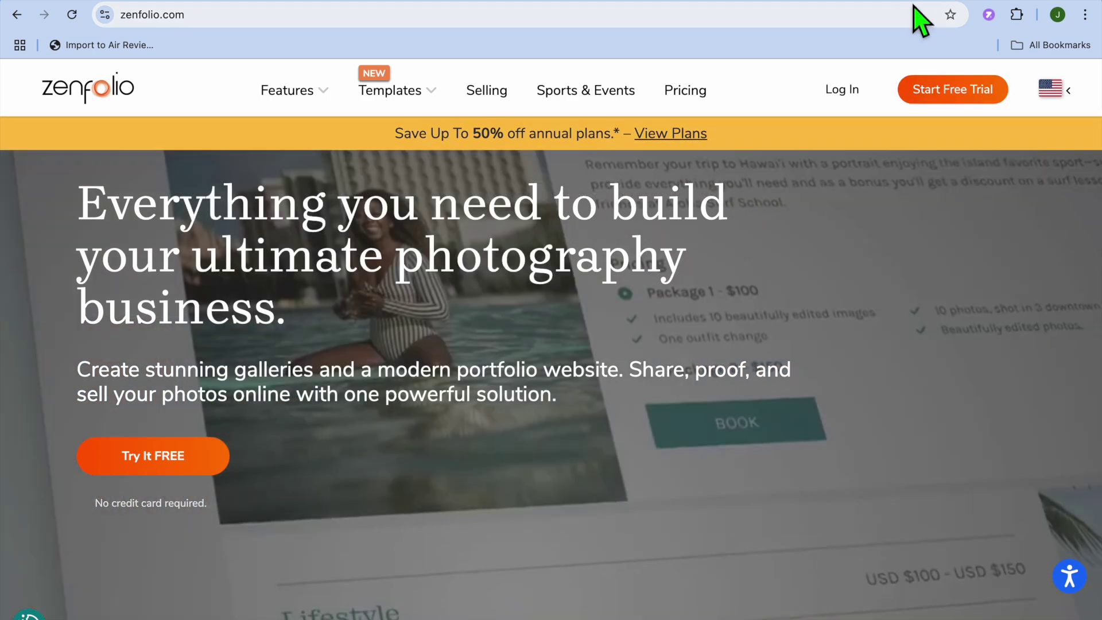
Start a free trial with autofilled name and e-mail, a studio name, and Wedding photography style.
left_click(914, 3)
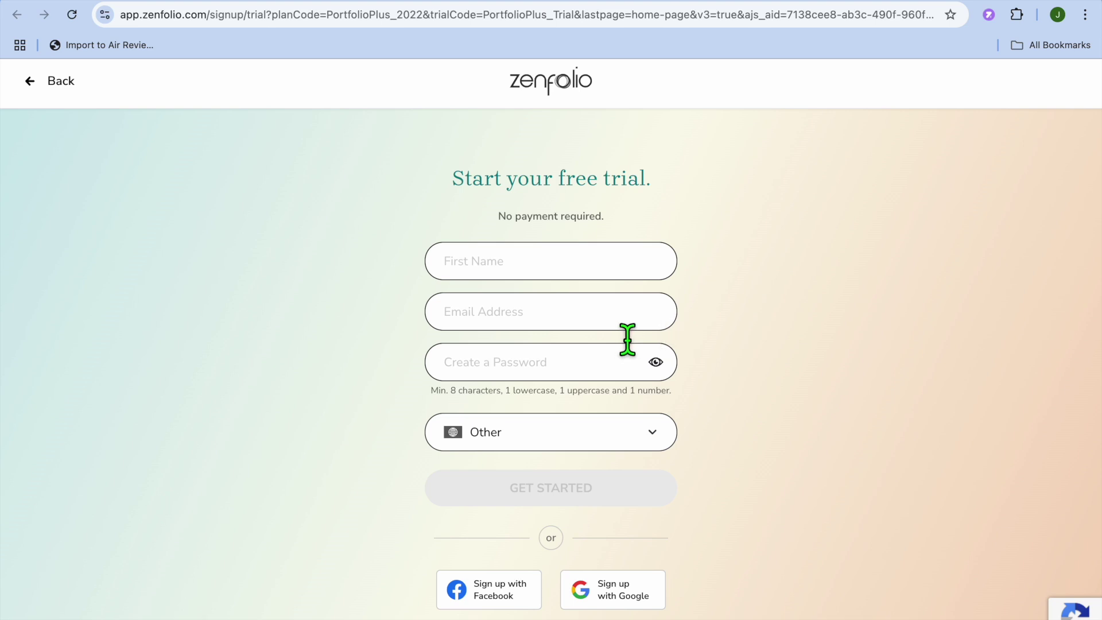
left_click(569, 265)
left_click(574, 315)
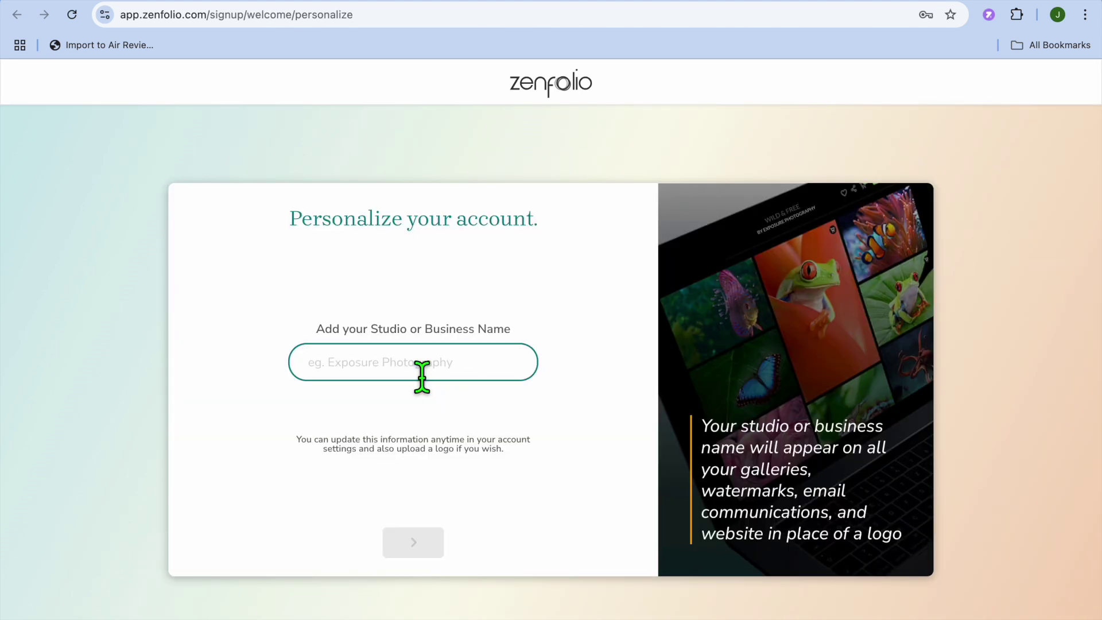
left_click(421, 377)
type("j")
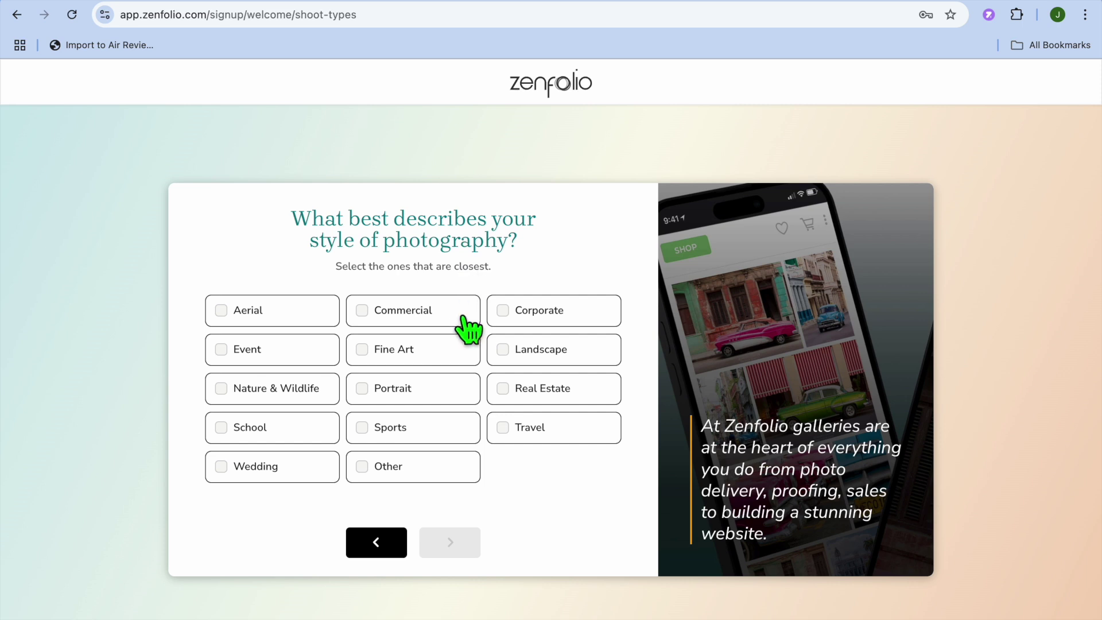
left_click(232, 475)
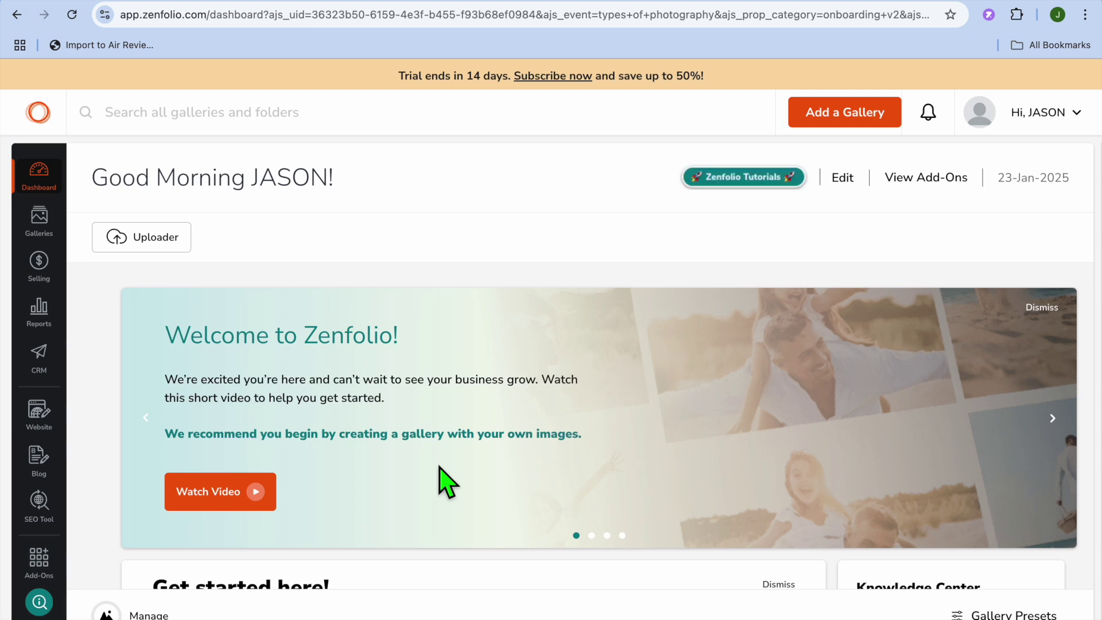
Choose Create a Gallery from the dashboard's Get Started popup and dismiss the tour tip.
scroll(447, 482, "down", 4)
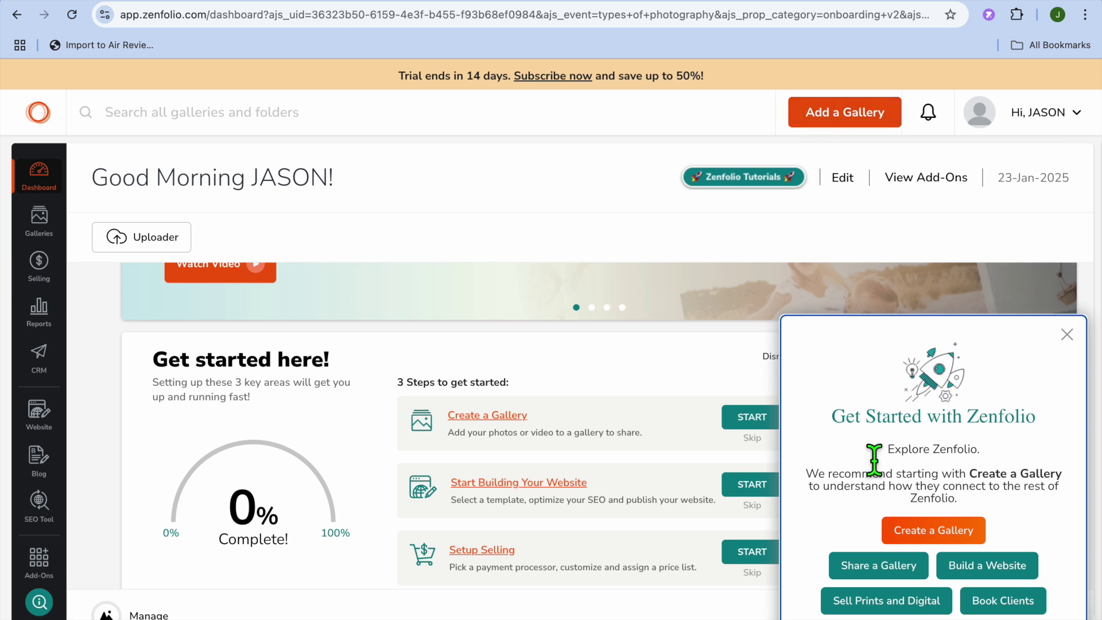
left_click(942, 531)
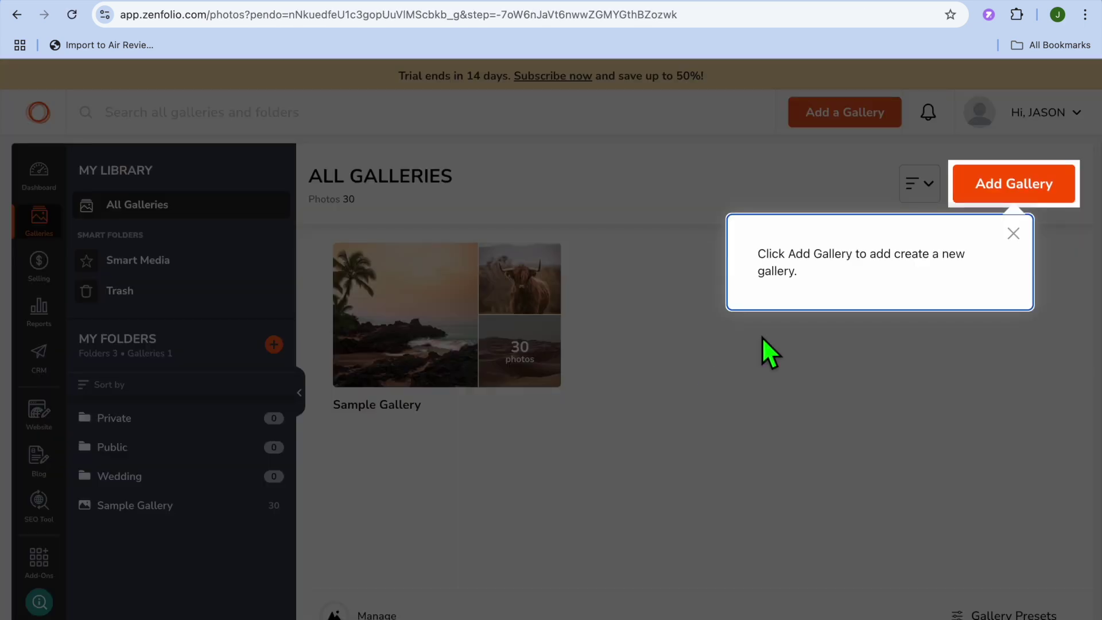
left_click(1013, 234)
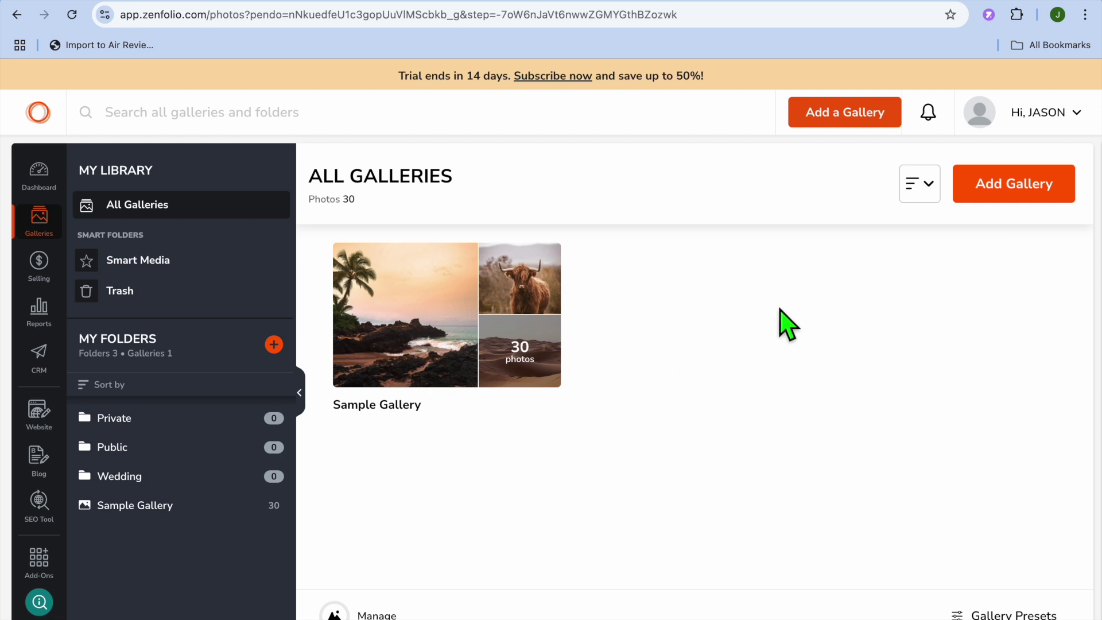
Add a gallery named 'test' with shoot date 19 January 2025.
left_click(1020, 191)
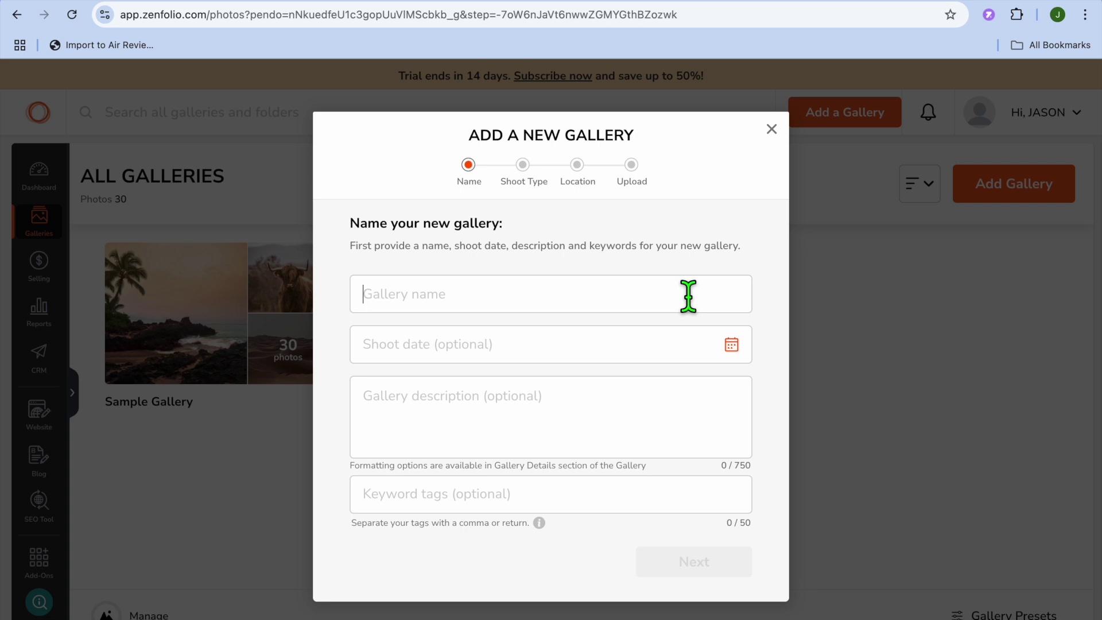
type("test")
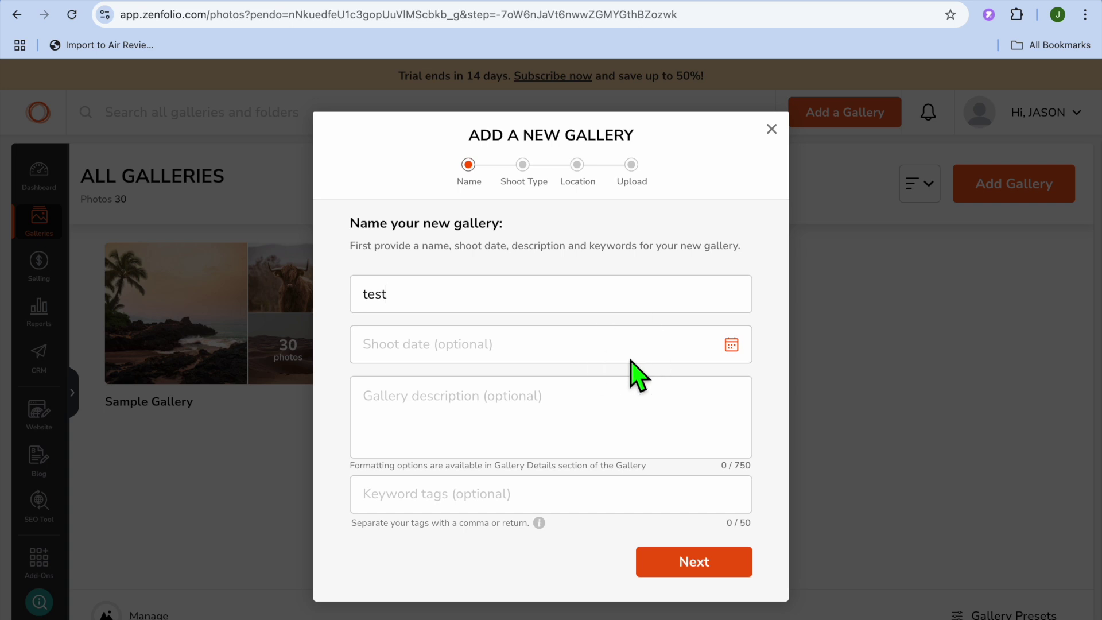
left_click(731, 347)
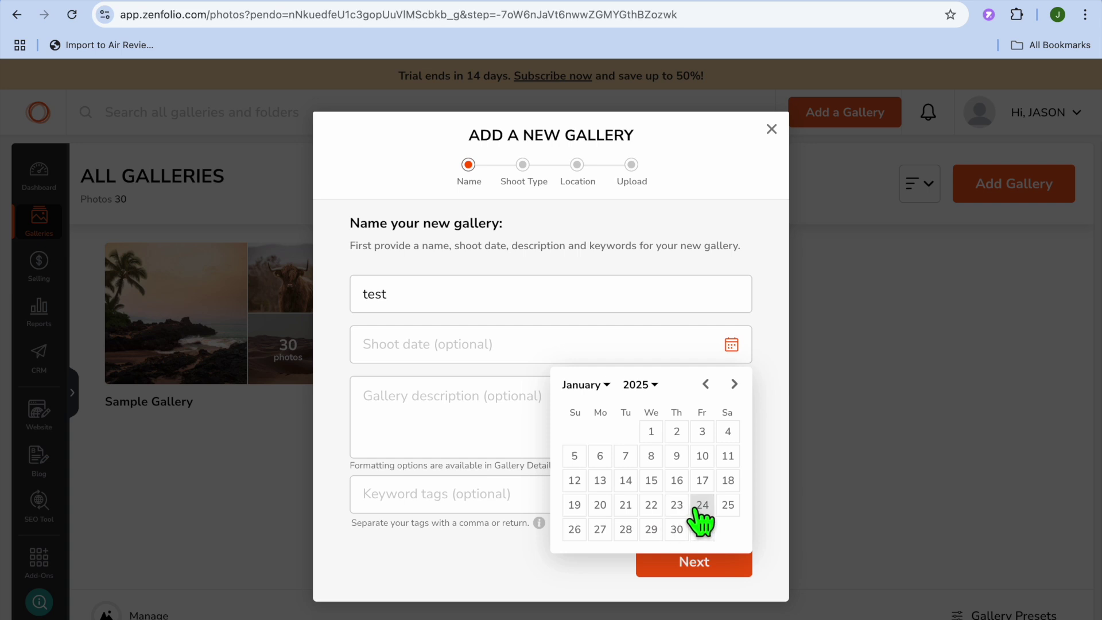
left_click(576, 506)
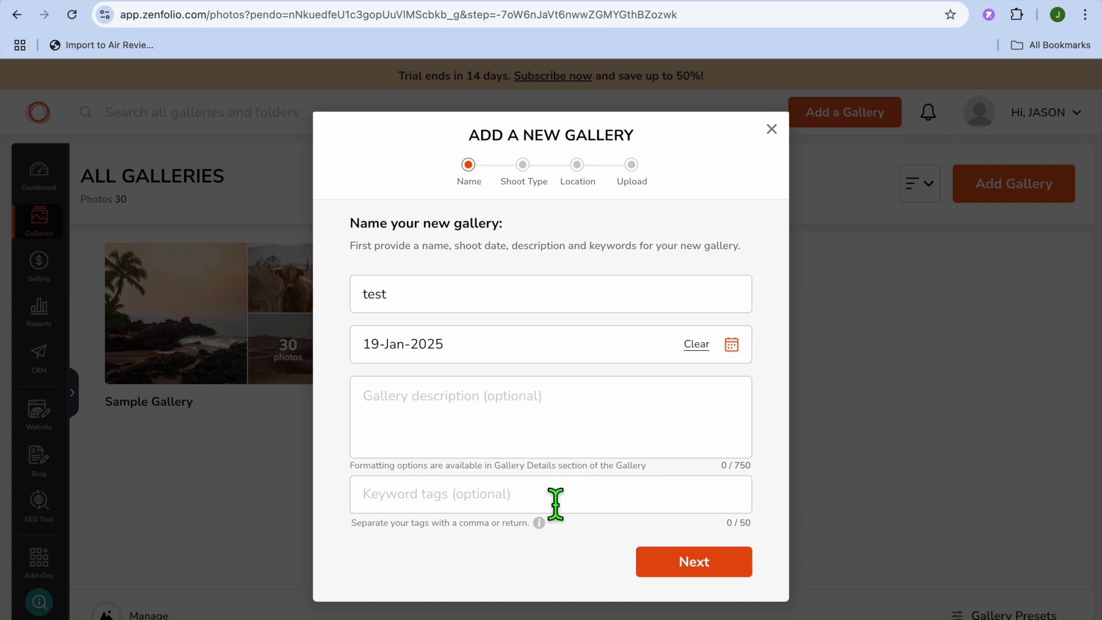
left_click(705, 561)
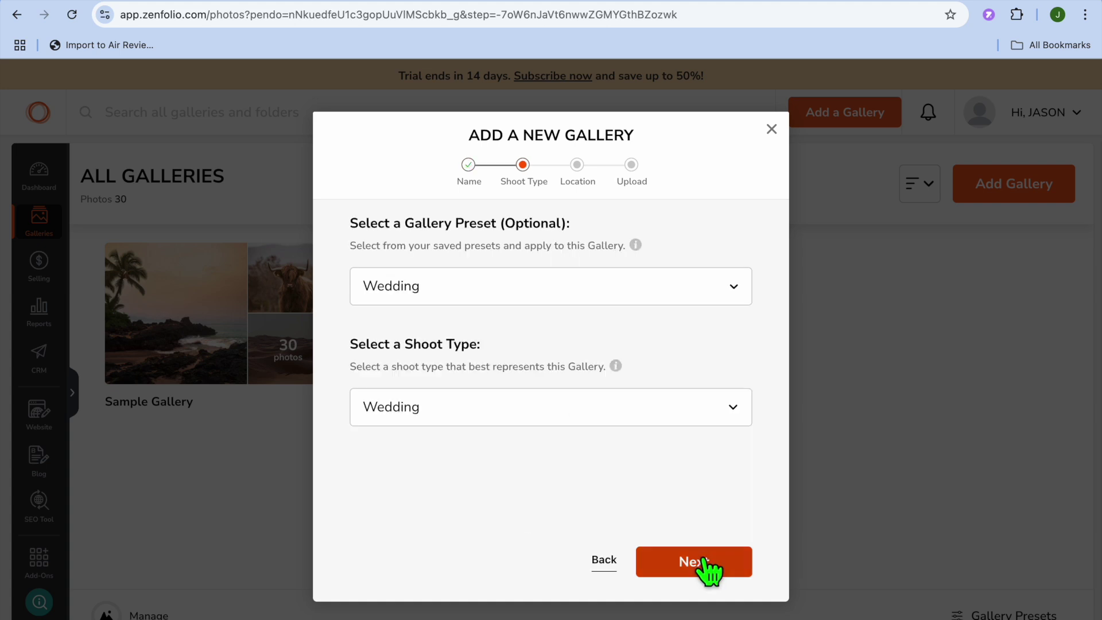
Keep Wedding as both the gallery preset and the shoot type.
left_click(641, 286)
left_click(644, 289)
left_click(671, 423)
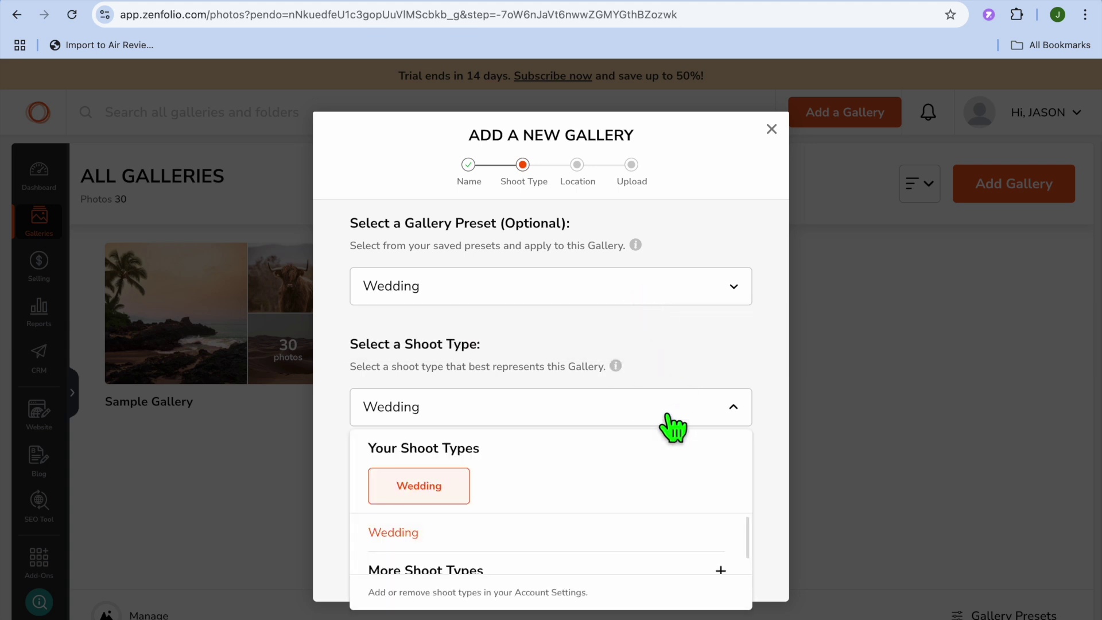
left_click(673, 428)
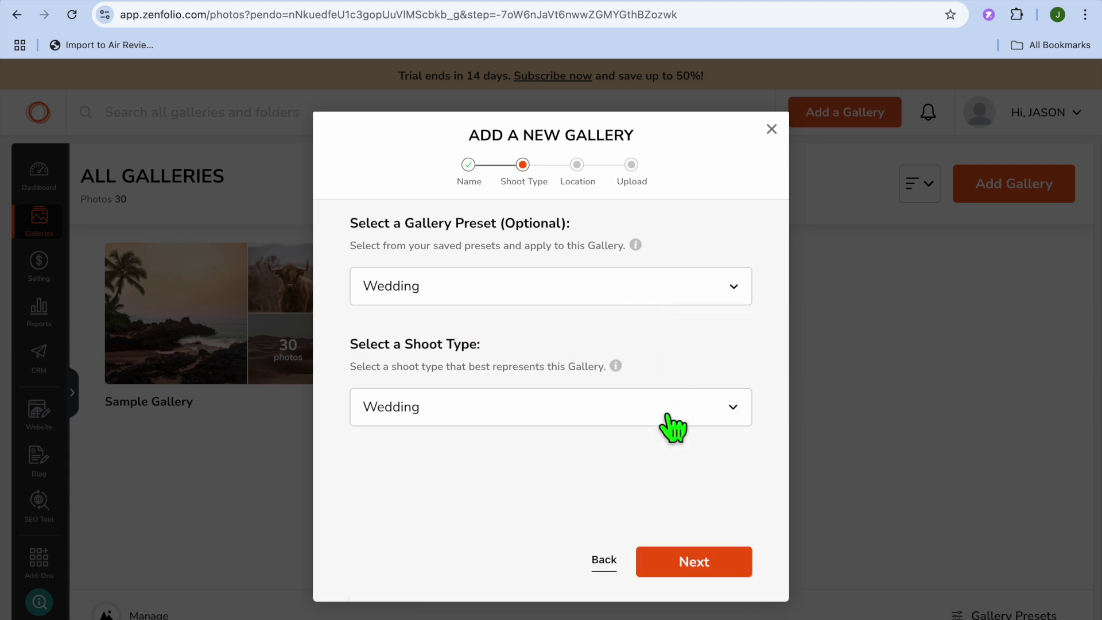
left_click(718, 567)
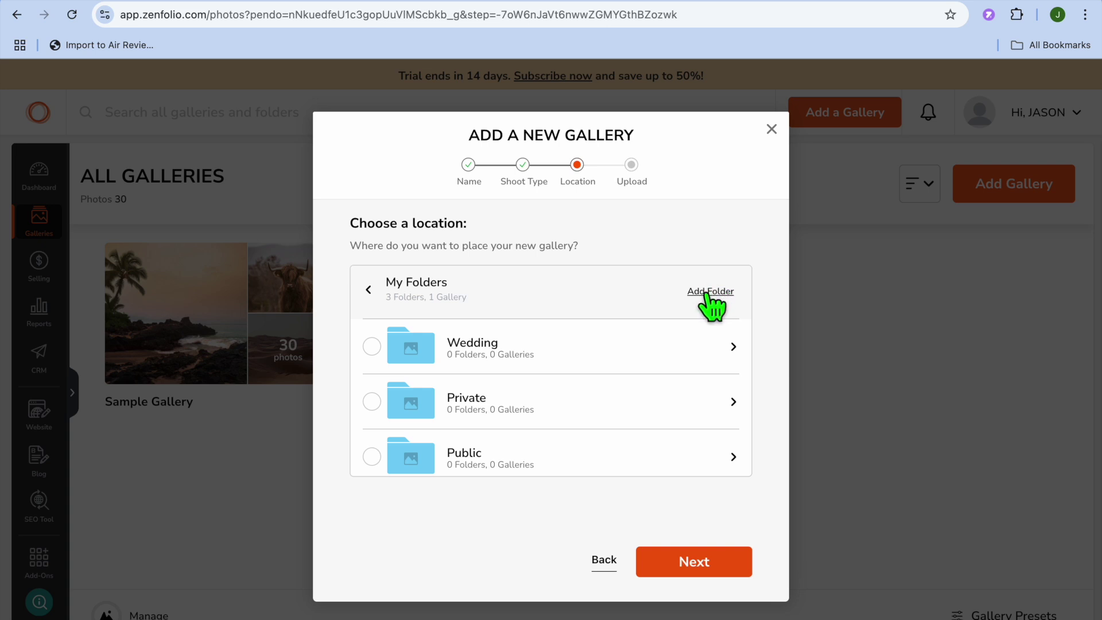
Place the gallery in the Wedding folder and choose to upload images from the computer.
left_click(371, 347)
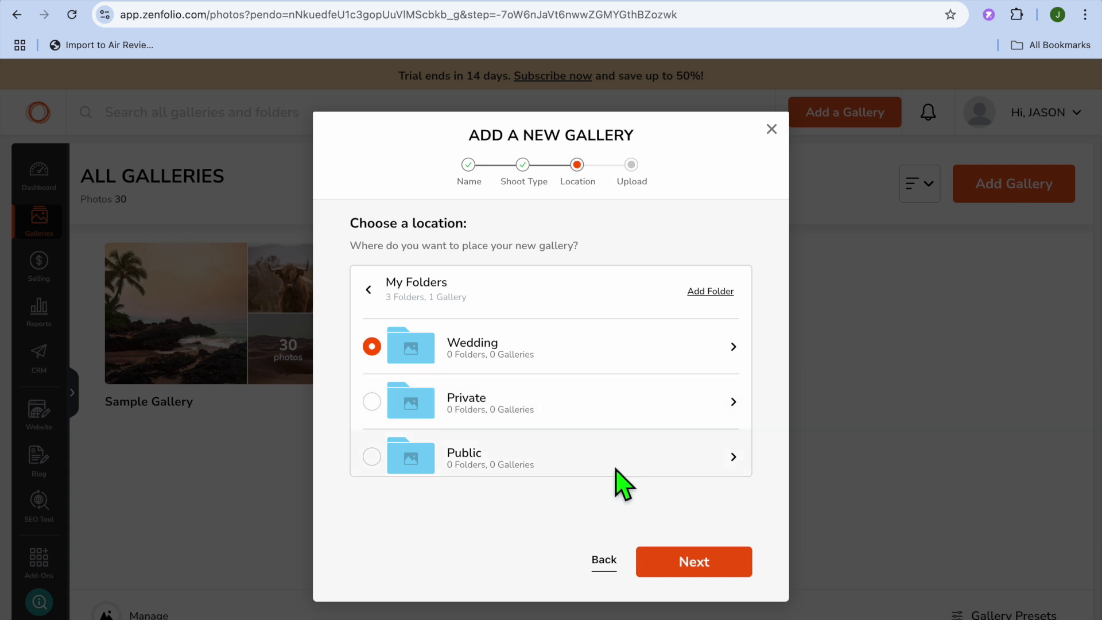
left_click(683, 561)
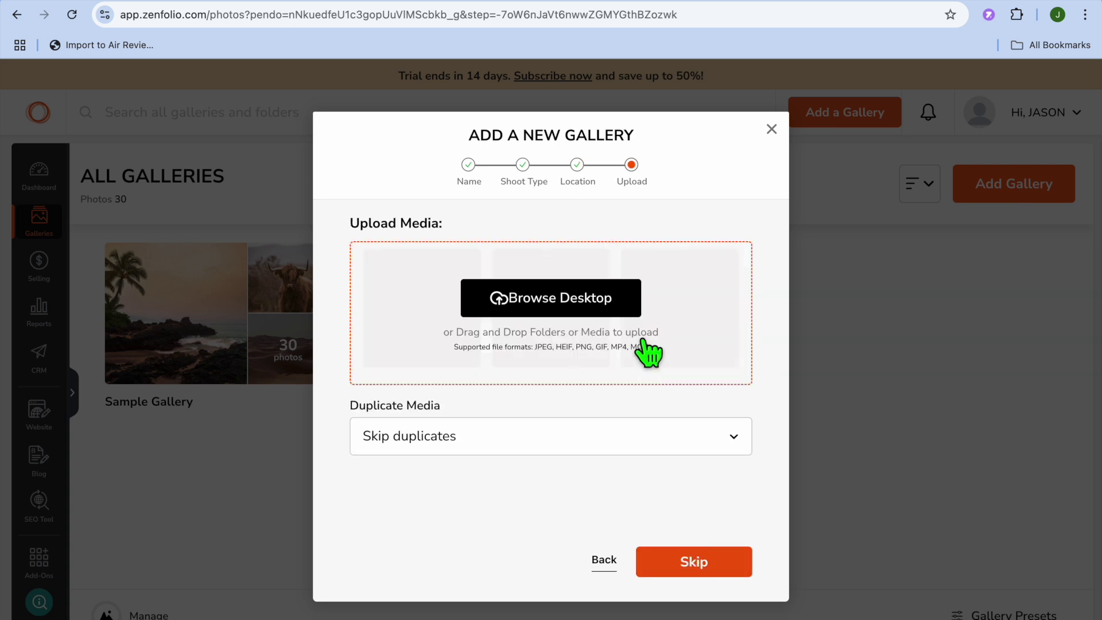
left_click(569, 300)
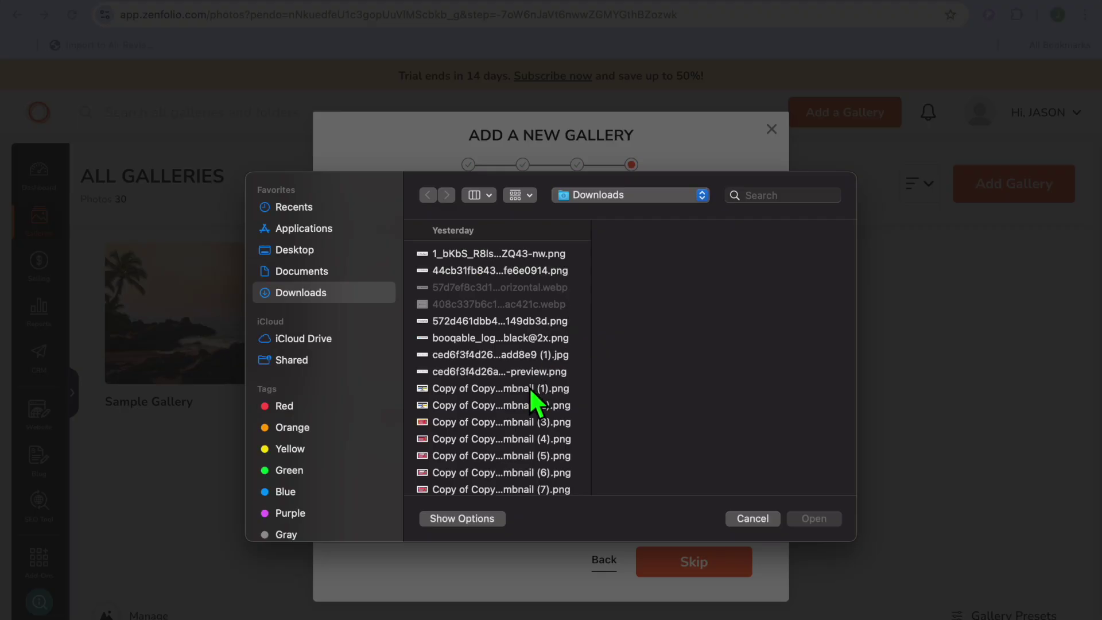
Upload five PNG images from Downloads into the test gallery and dismiss the upload panel.
left_click_drag(541, 461, 585, 393)
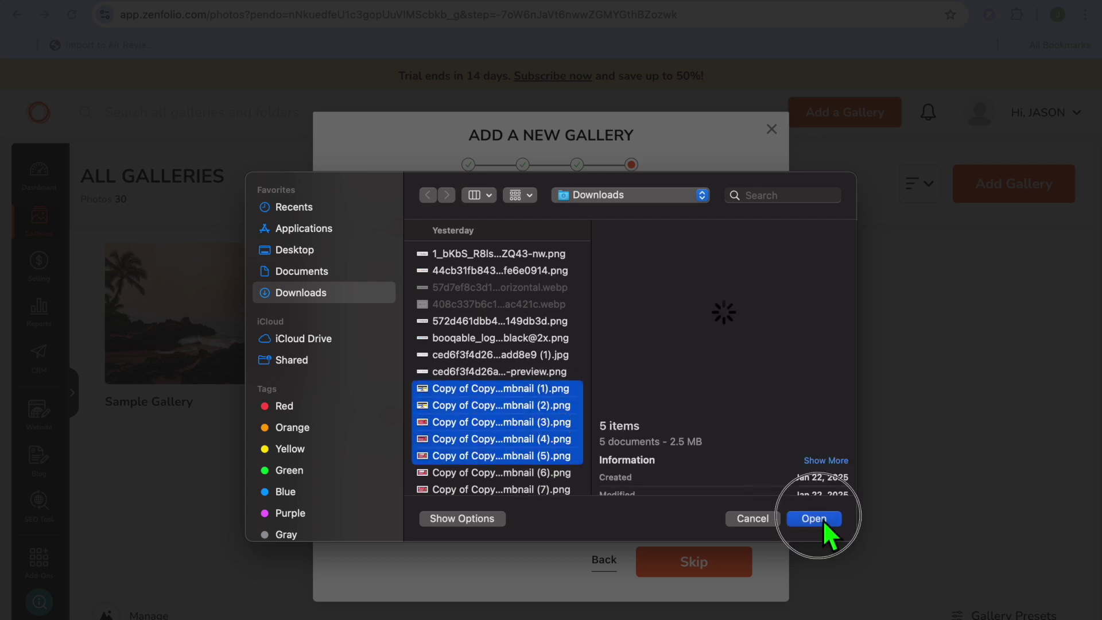
left_click(824, 520)
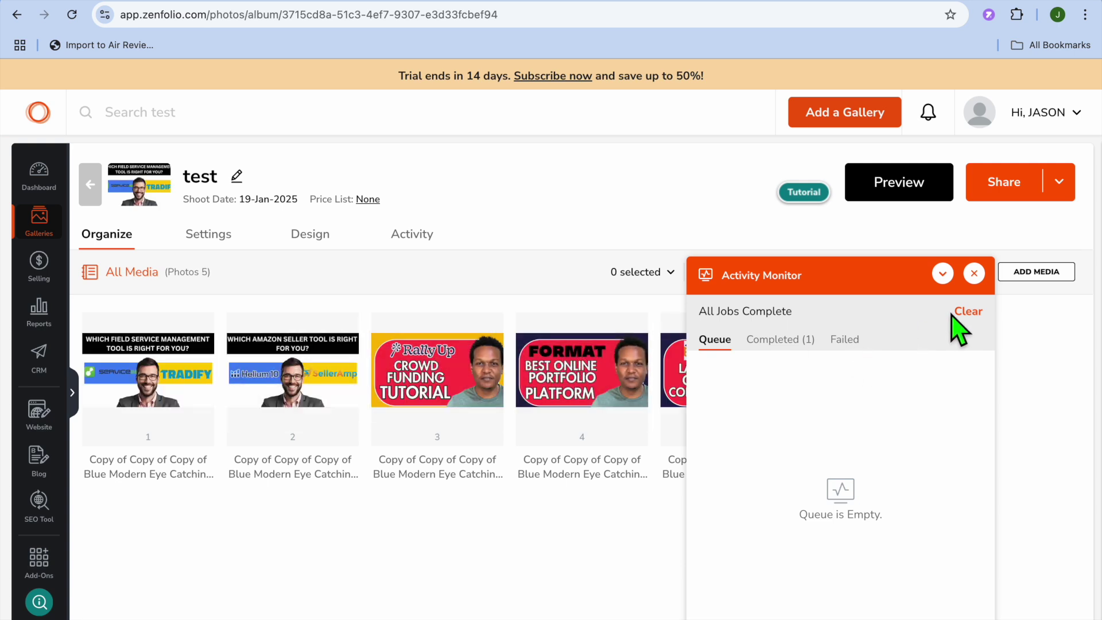
left_click(974, 273)
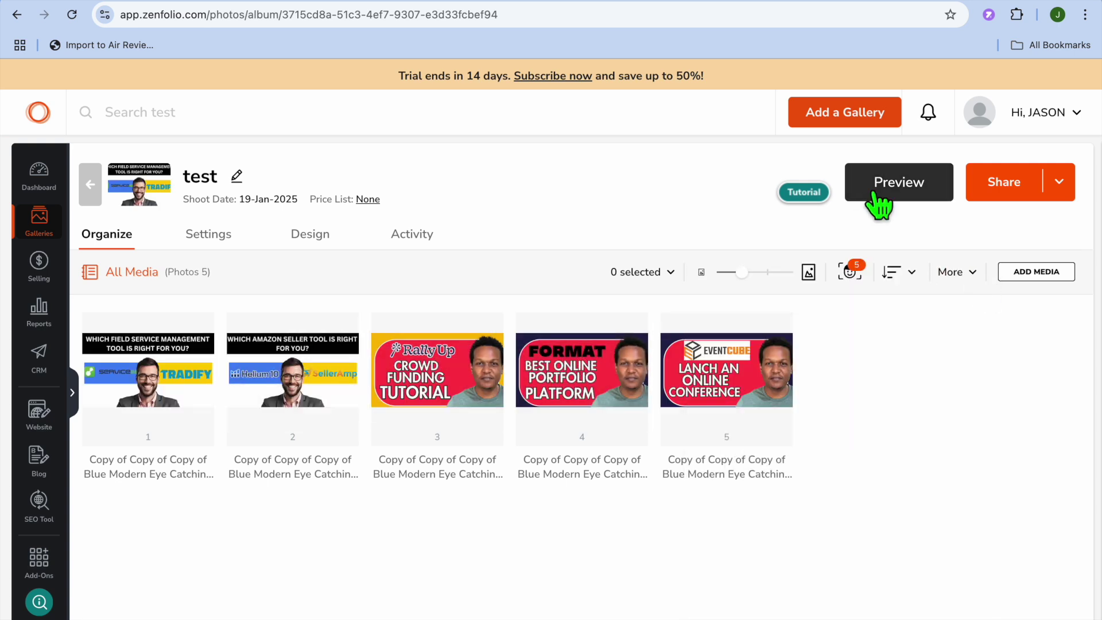
Preview the test gallery as a client, checking its cover and Jan 19, 2025 date, then return.
left_click(899, 183)
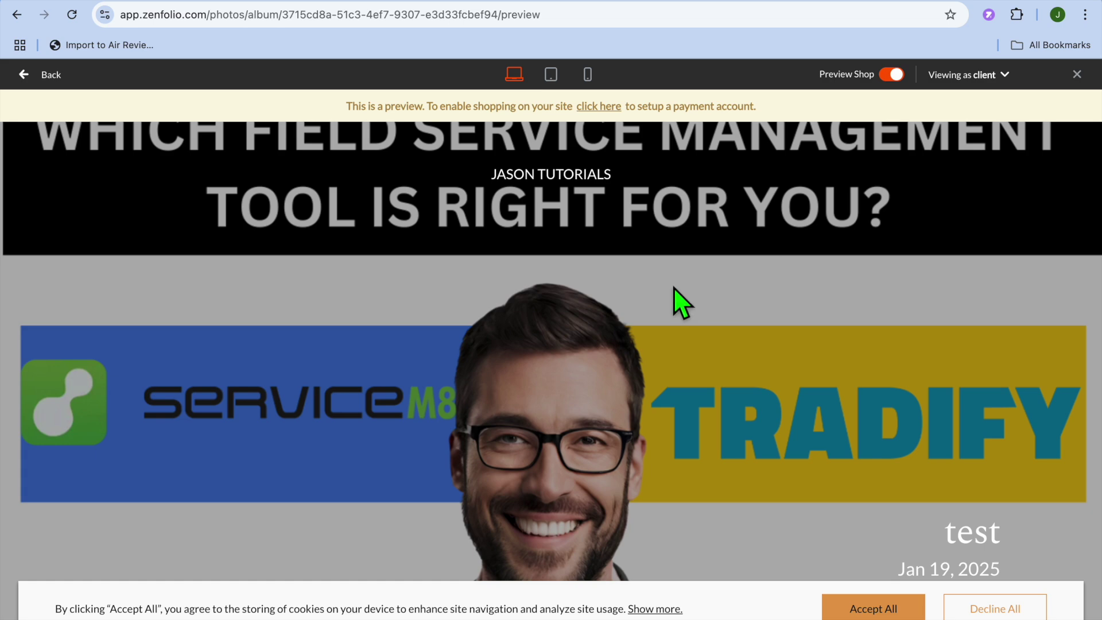
scroll(673, 287, "down", 10)
scroll(670, 284, "up", 10)
scroll(669, 284, "down", 3)
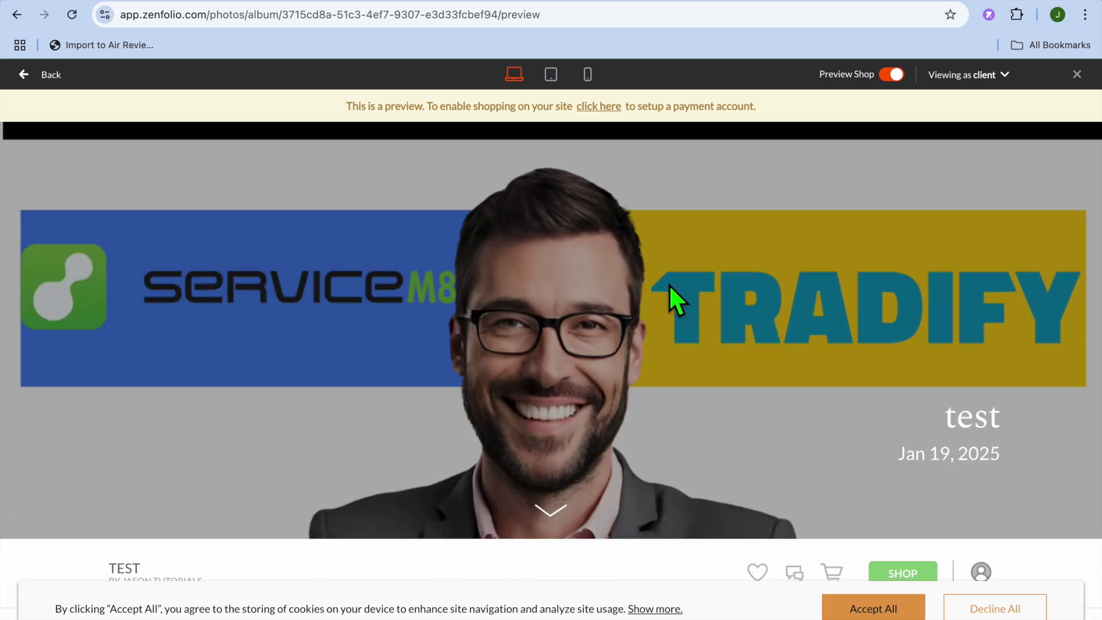
scroll(669, 284, "down", 5)
scroll(669, 285, "up", 5)
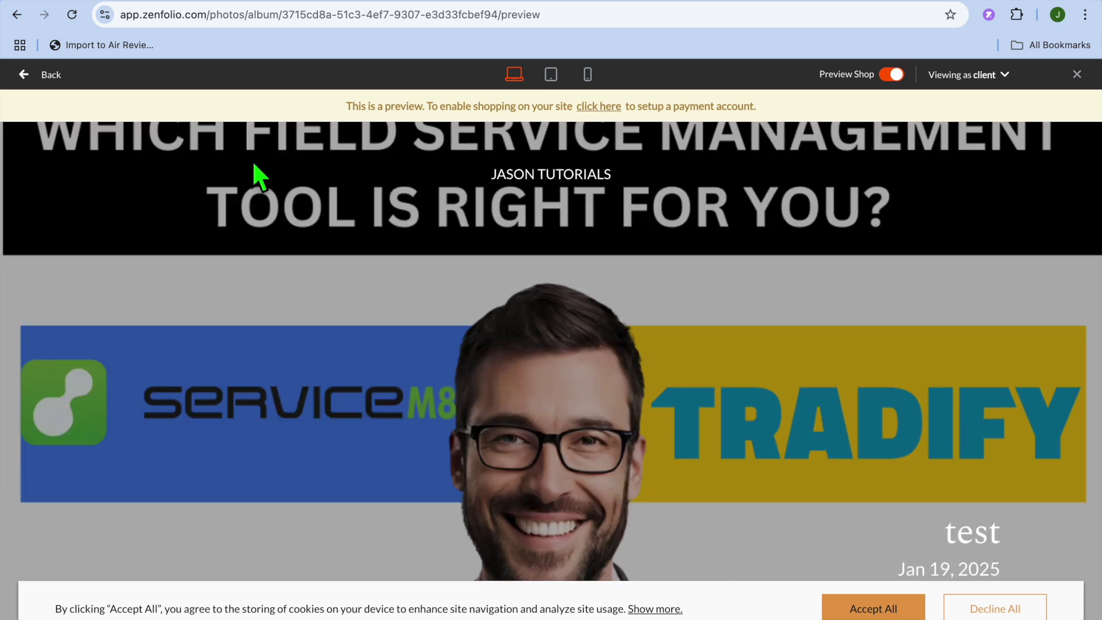
left_click(26, 74)
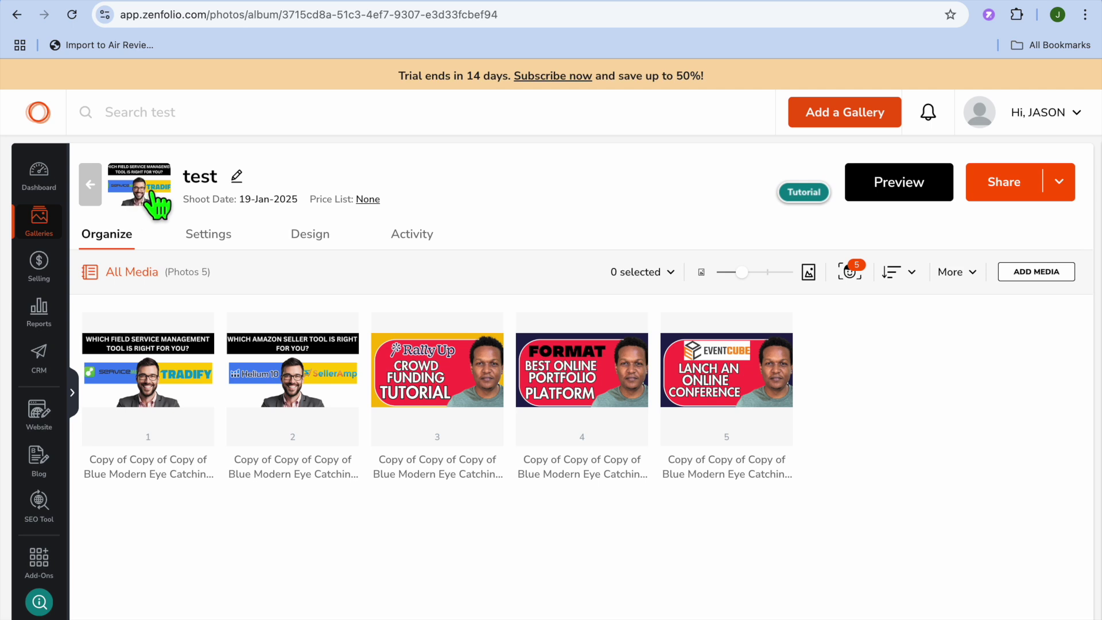
Open and close the gallery's cover image chooser without changes, then return to the dashboard.
left_click(236, 176)
left_click(142, 191)
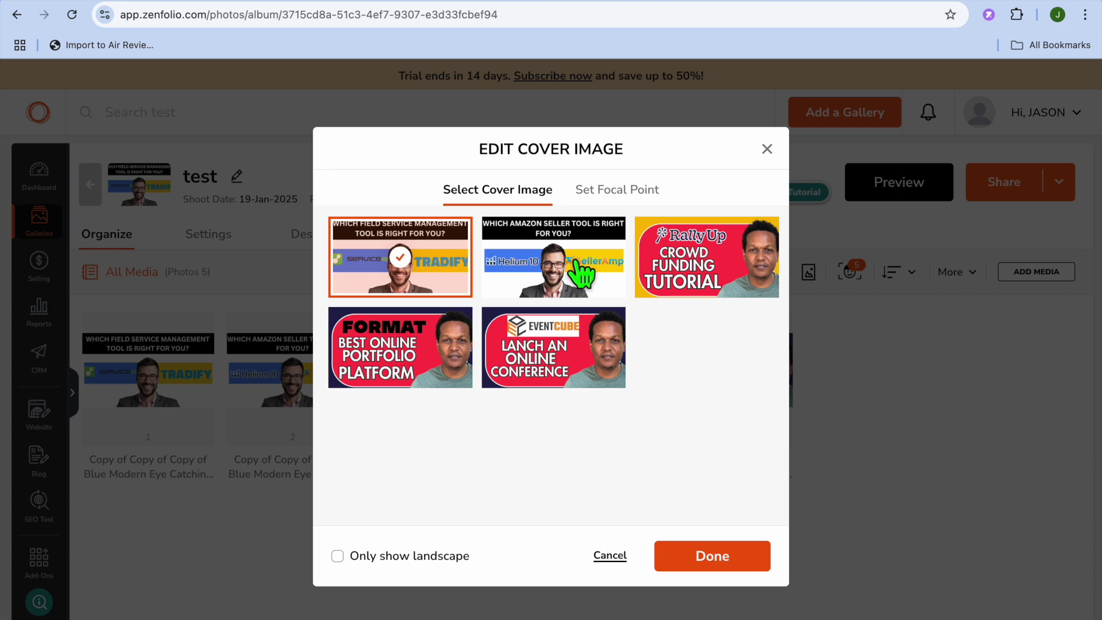
left_click(766, 149)
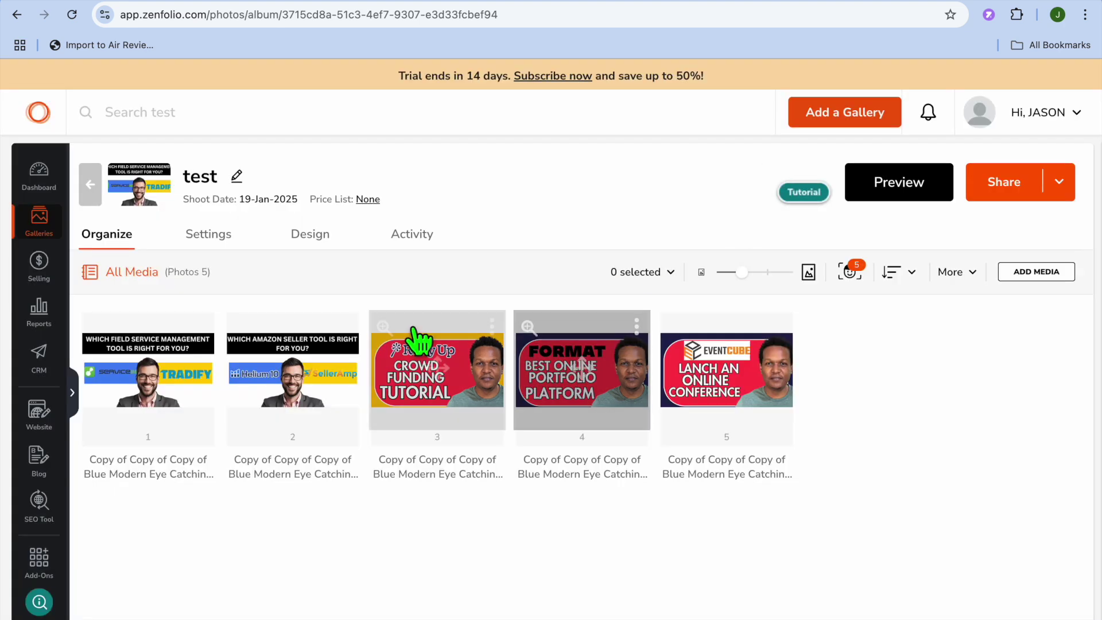
left_click(41, 181)
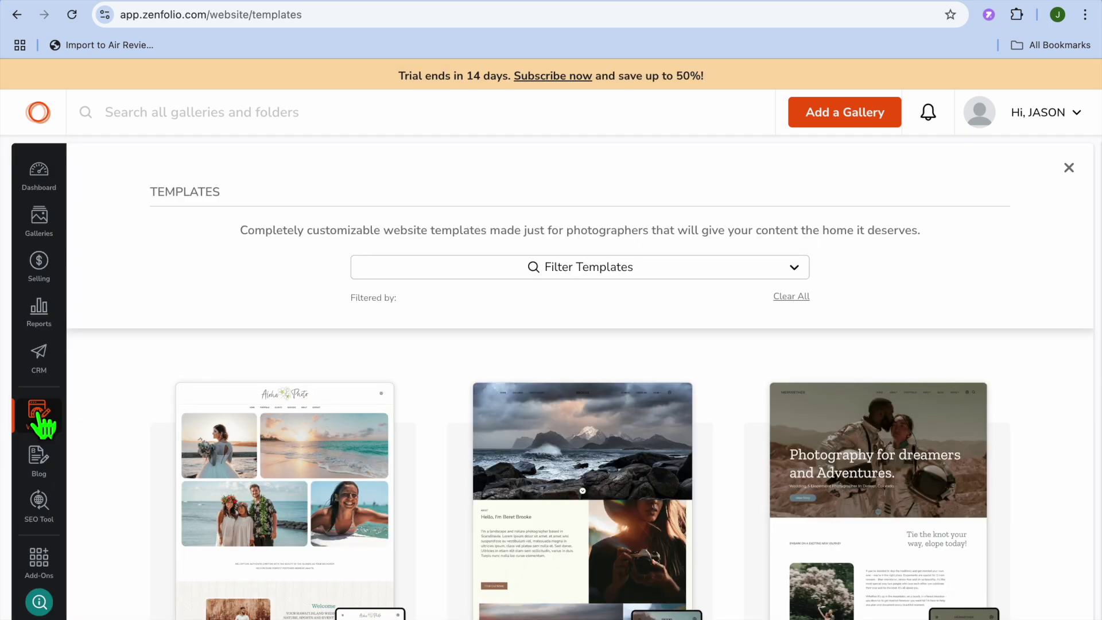
Pick the Aloha template from the catalogue and open the bride photo column's settings.
scroll(340, 436, "down", 2)
scroll(343, 437, "down", 2)
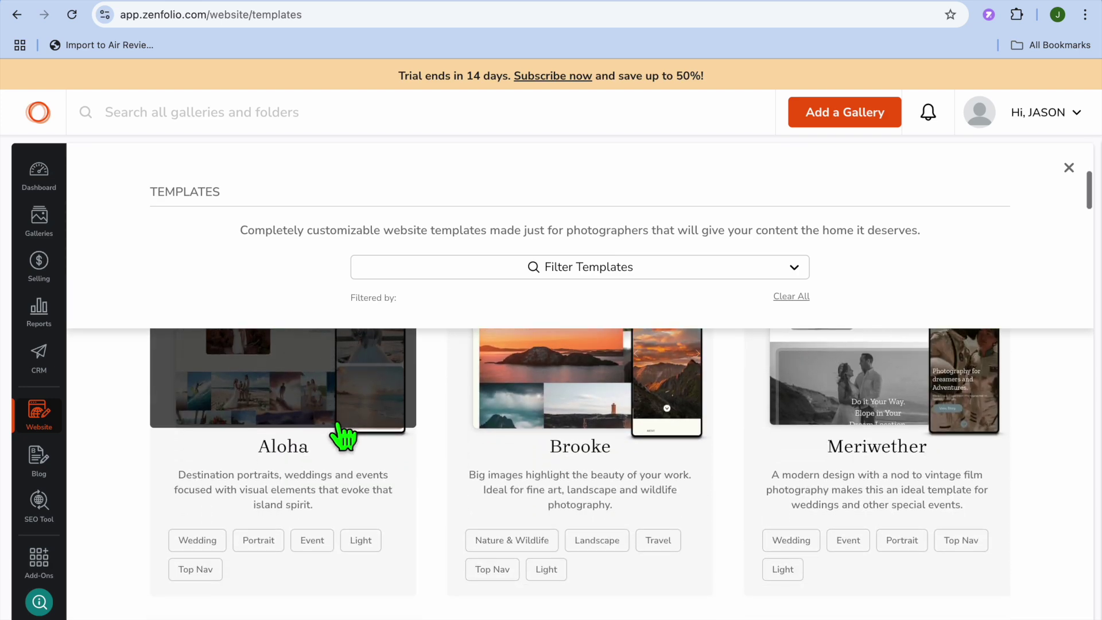
scroll(343, 437, "up", 7)
scroll(343, 438, "down", 3)
scroll(344, 438, "down", 10)
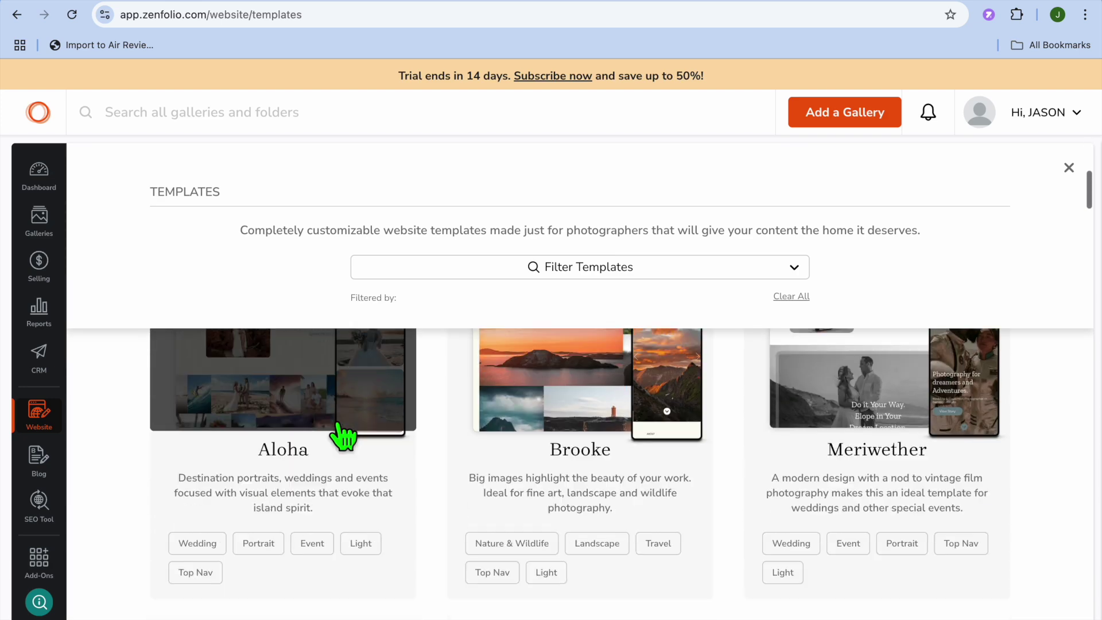
scroll(343, 438, "up", 5)
scroll(344, 437, "down", 5)
scroll(344, 438, "up", 10)
mouse_move(344, 438)
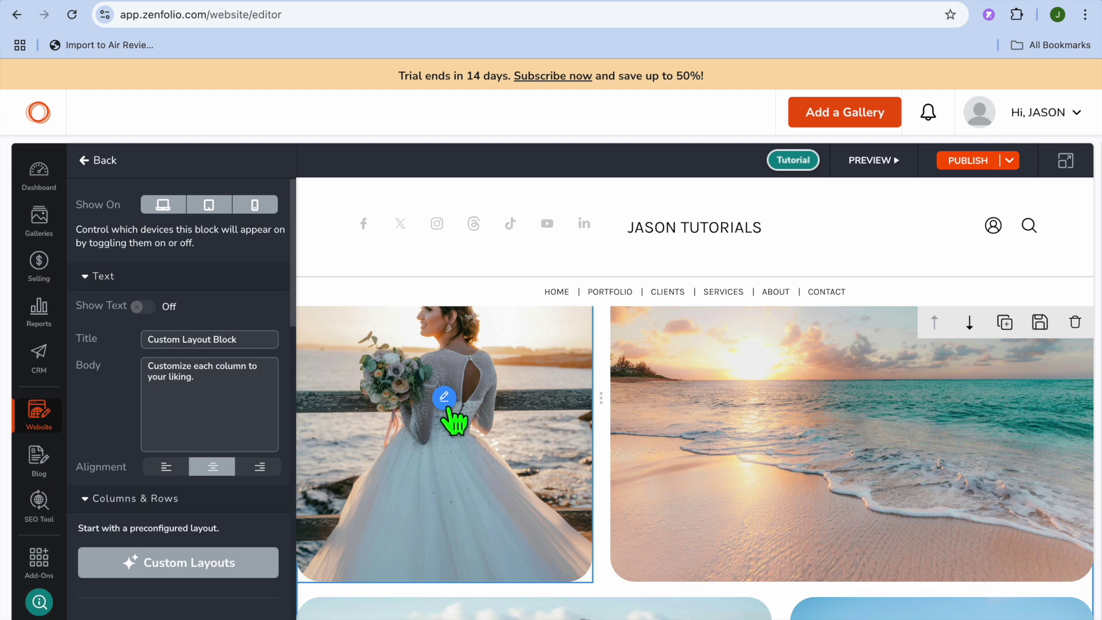
left_click(443, 399)
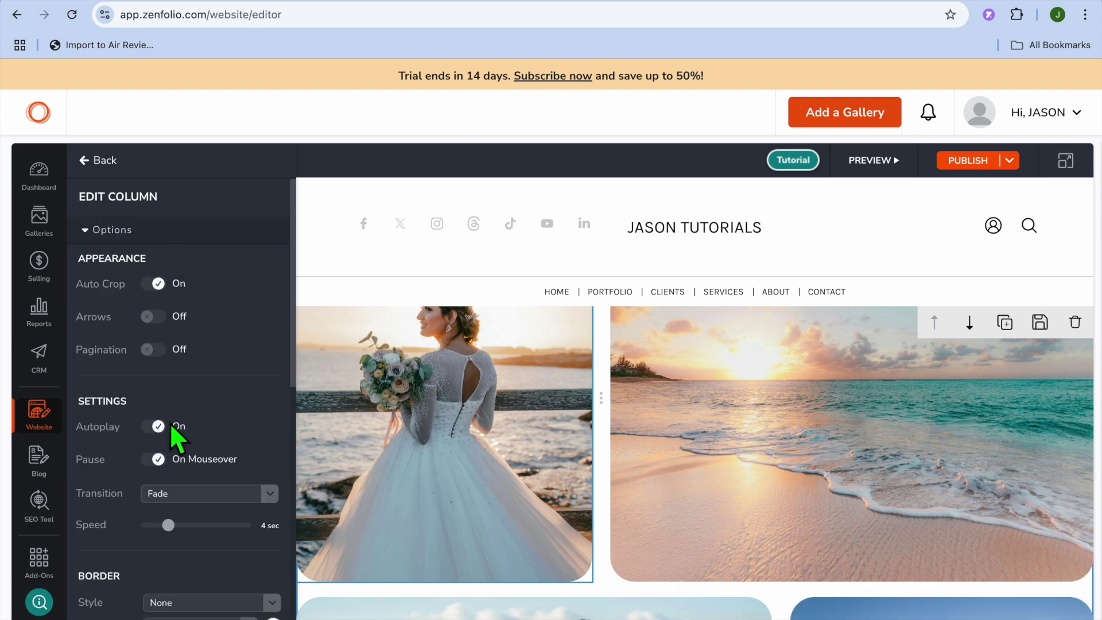
Review the bride column's three slideshow photos, then return to the Custom Layout Block's Title field.
scroll(170, 423, "down", 10)
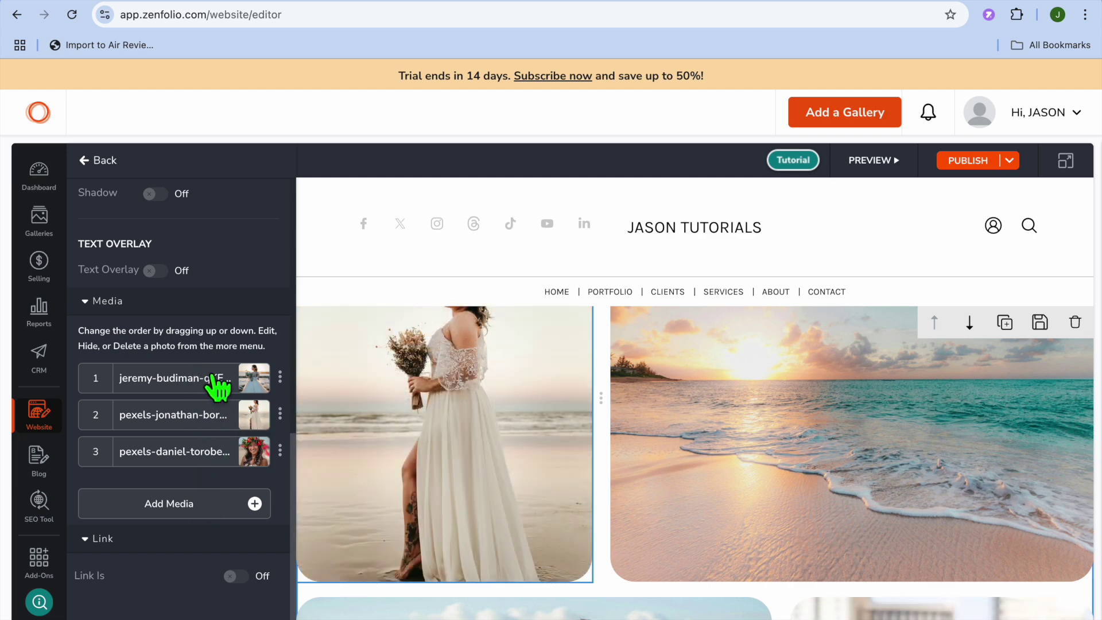
scroll(217, 383, "up", 10)
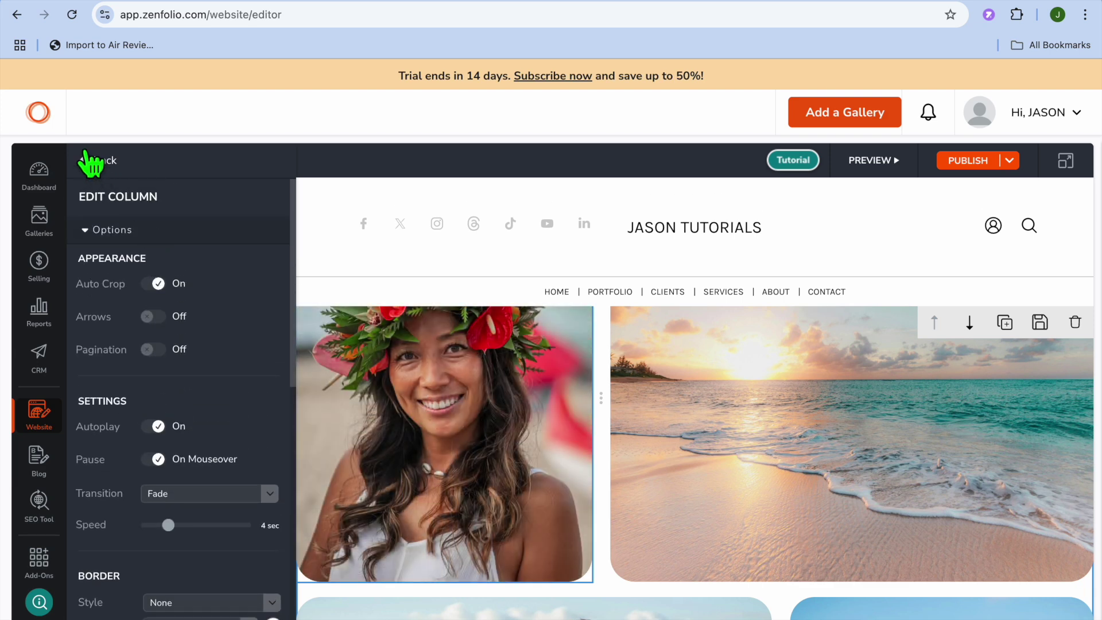
left_click(86, 168)
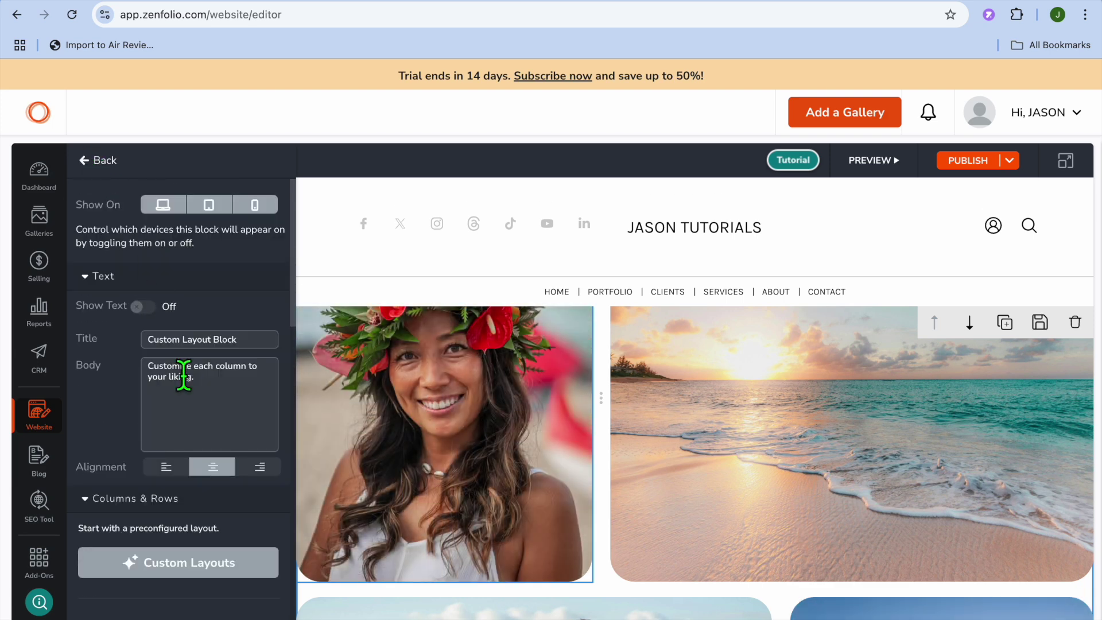
left_click(256, 346)
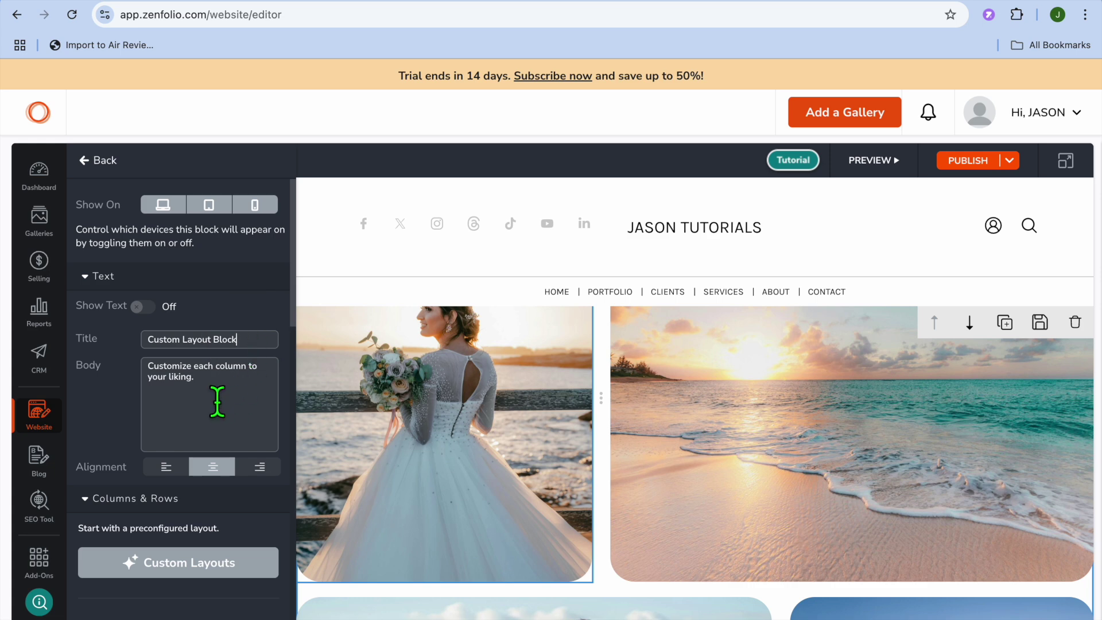
scroll(419, 431, "down", 5)
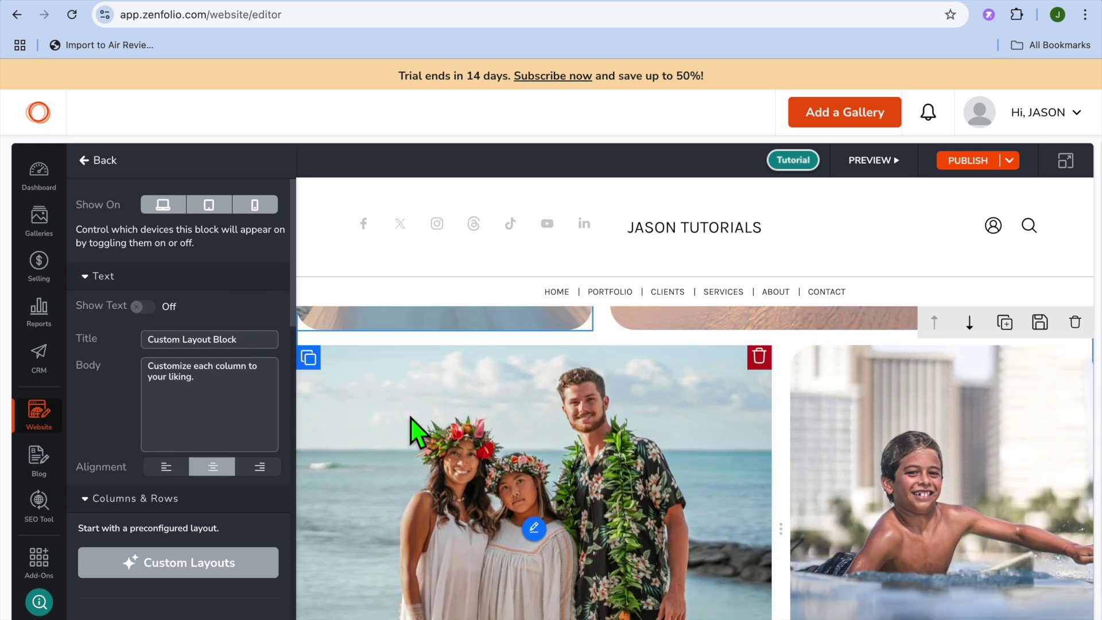
scroll(419, 431, "up", 3)
scroll(416, 429, "up", 2)
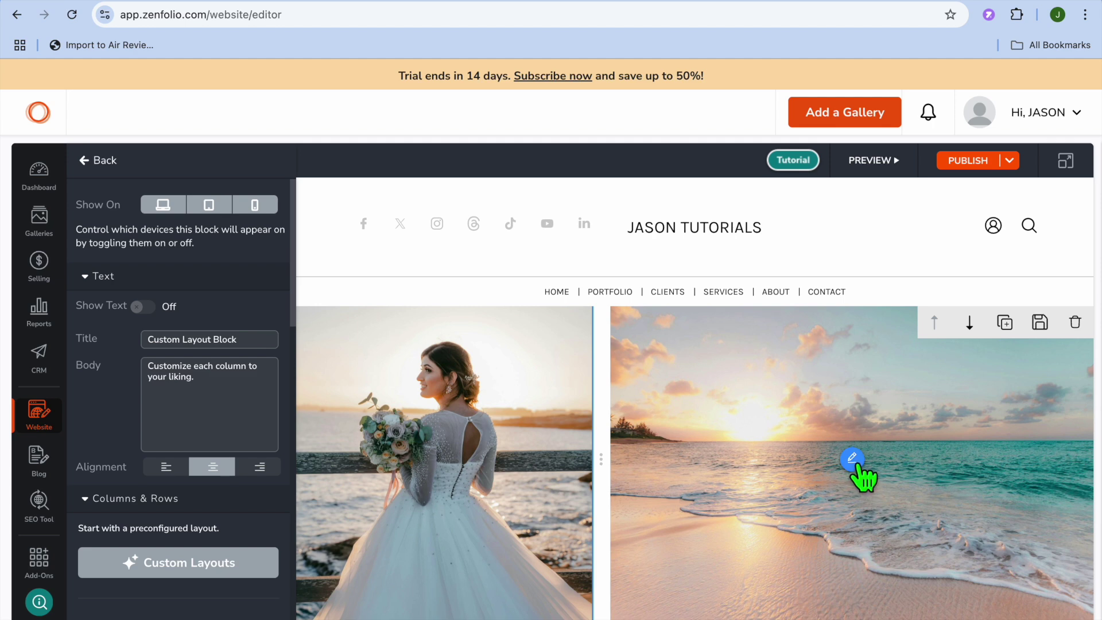
Inspect the beach photo's image settings, then review the column and row layout and go back.
left_click(852, 459)
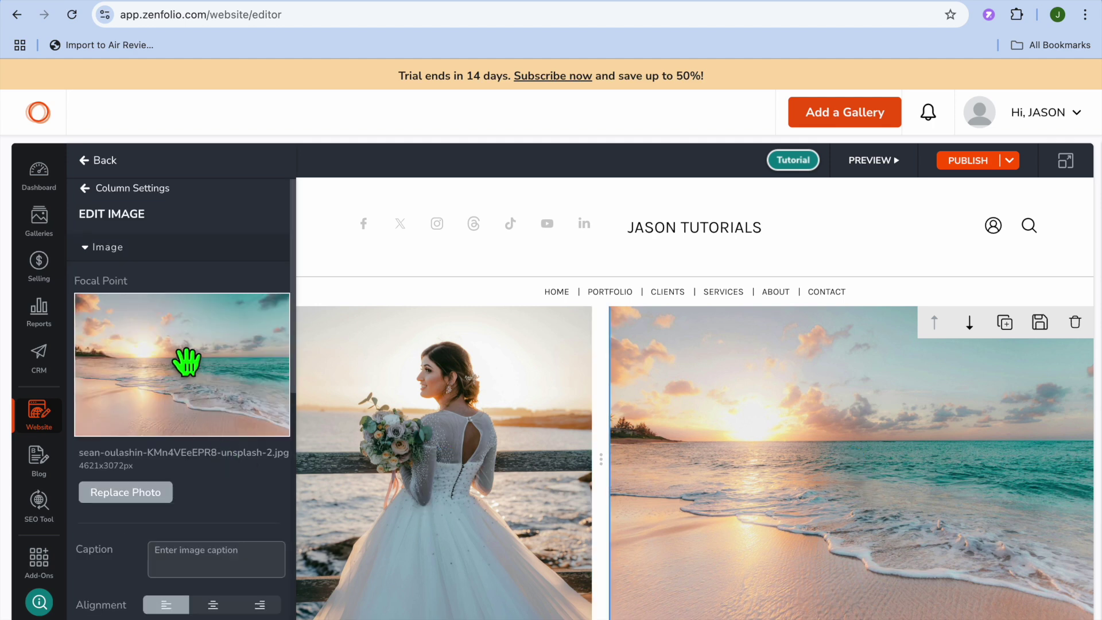
scroll(191, 416, "down", 5)
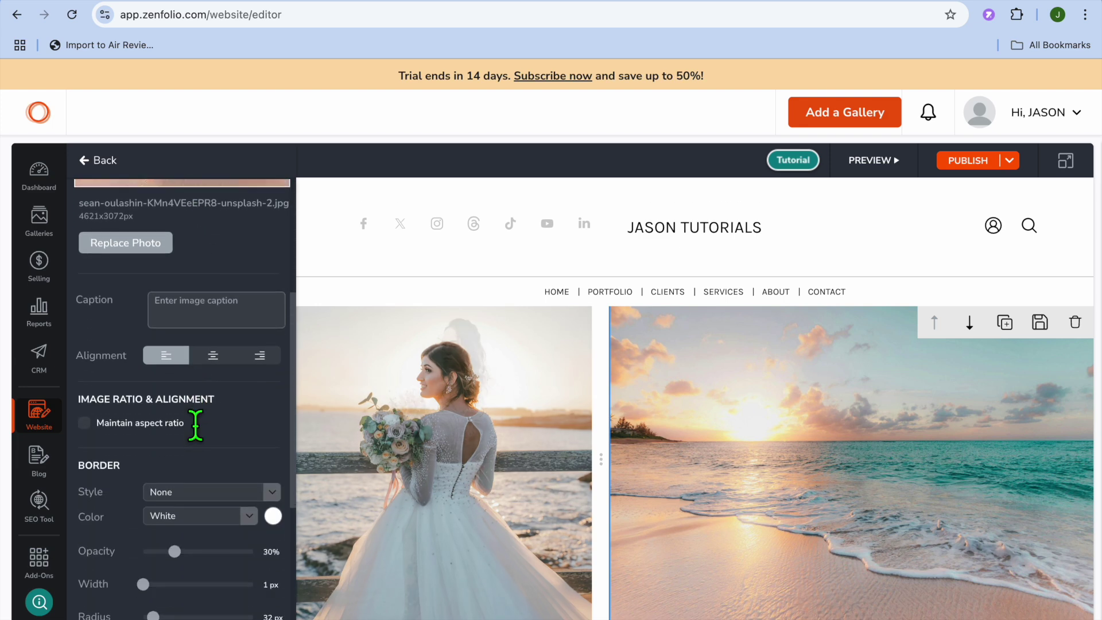
scroll(191, 415, "up", 5)
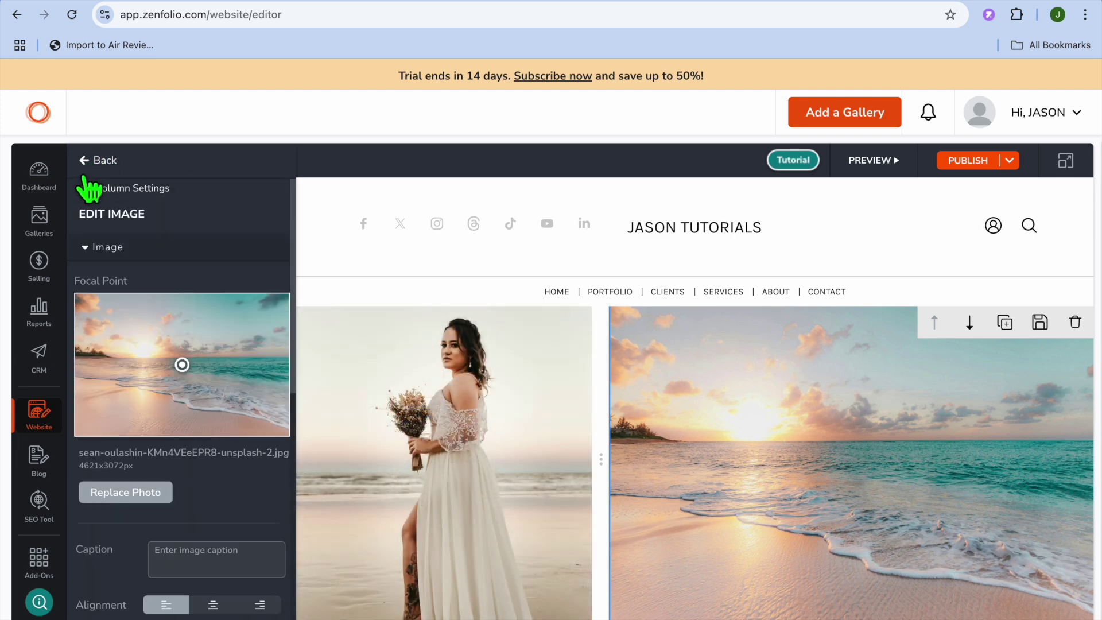
left_click(86, 189)
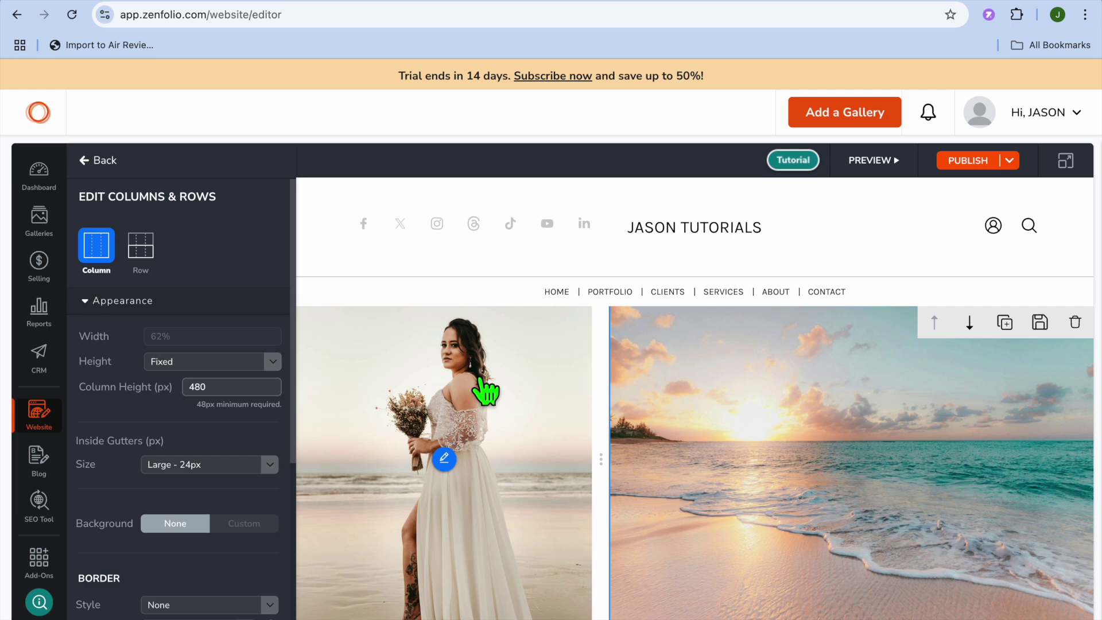
scroll(485, 390, "down", 6)
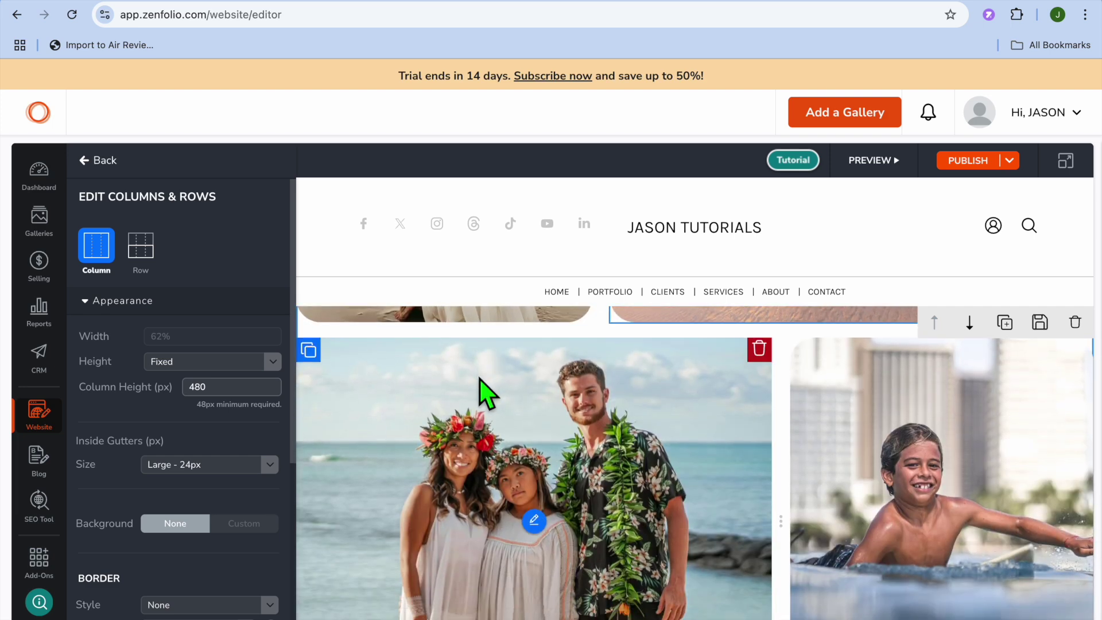
scroll(699, 438, "down", 5)
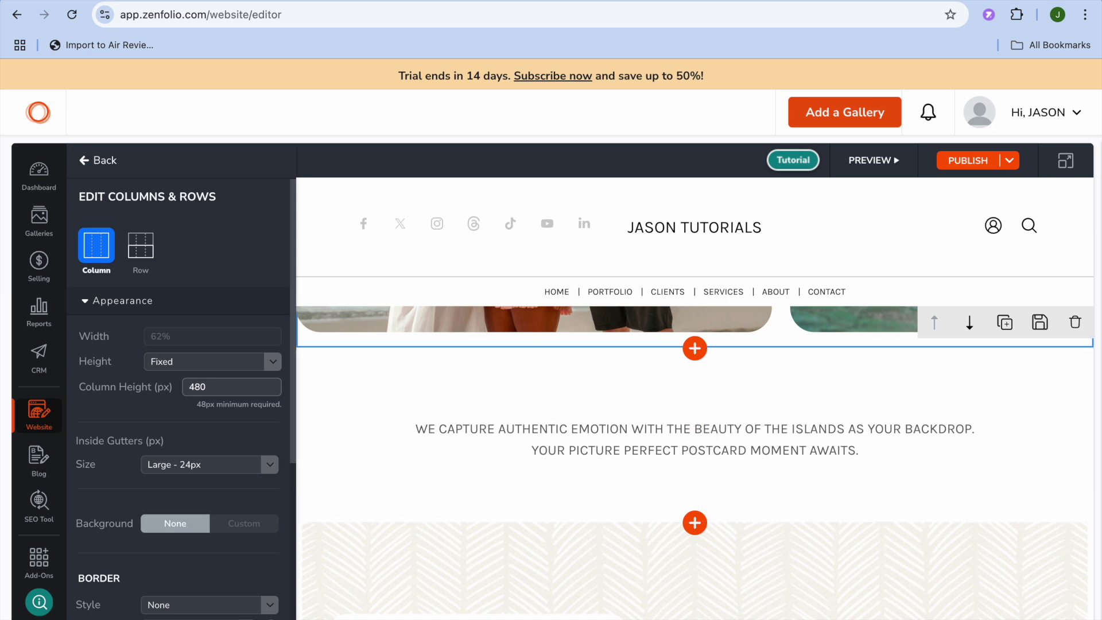
left_click(87, 160)
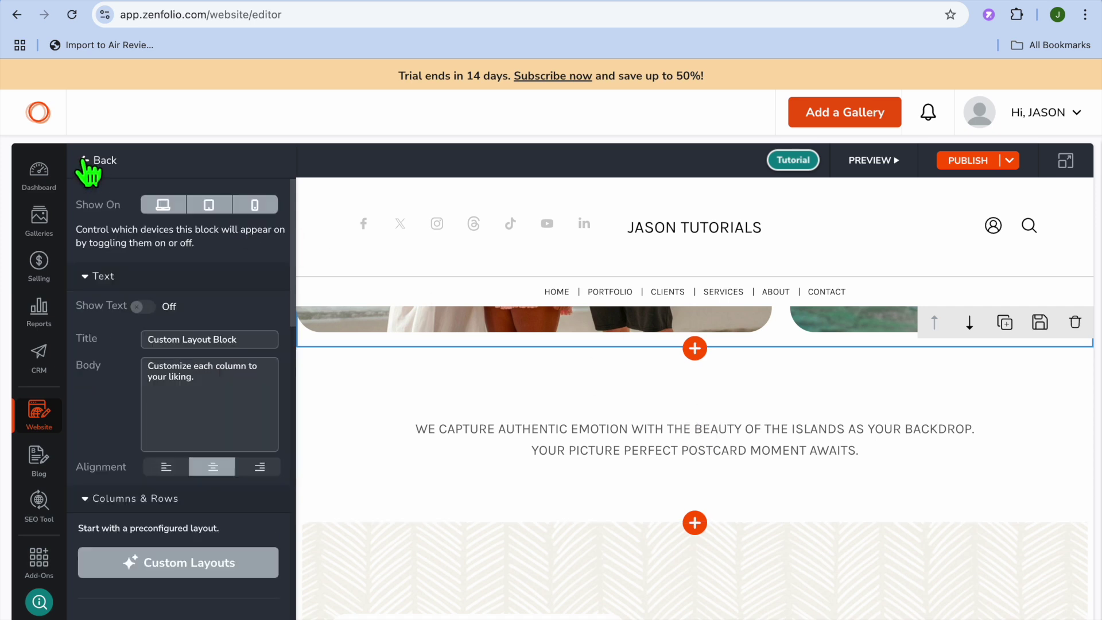
Browse Add a Block options from Custom Layout to Social Blocks, then open the Portfolio page.
left_click(696, 348)
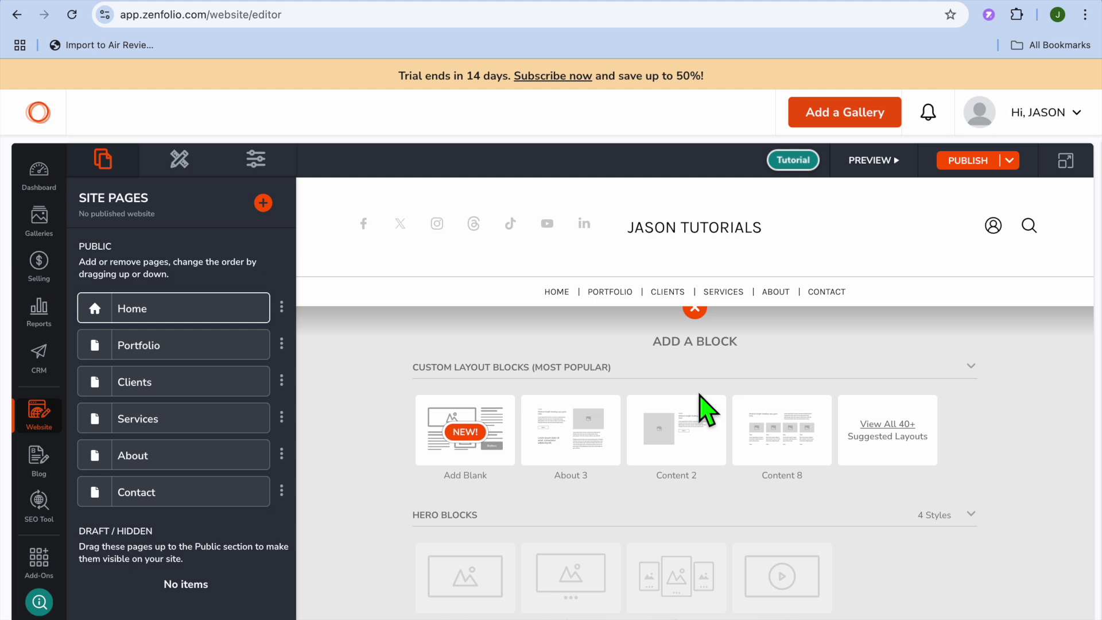
scroll(706, 407, "up", 2)
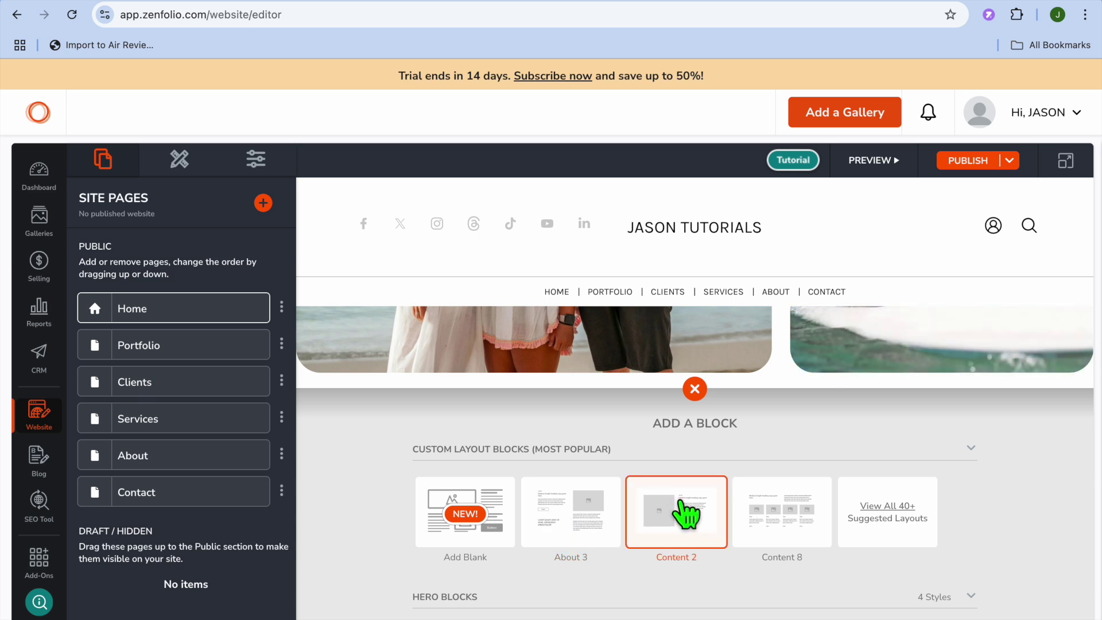
scroll(824, 500, "down", 2)
scroll(825, 502, "down", 2)
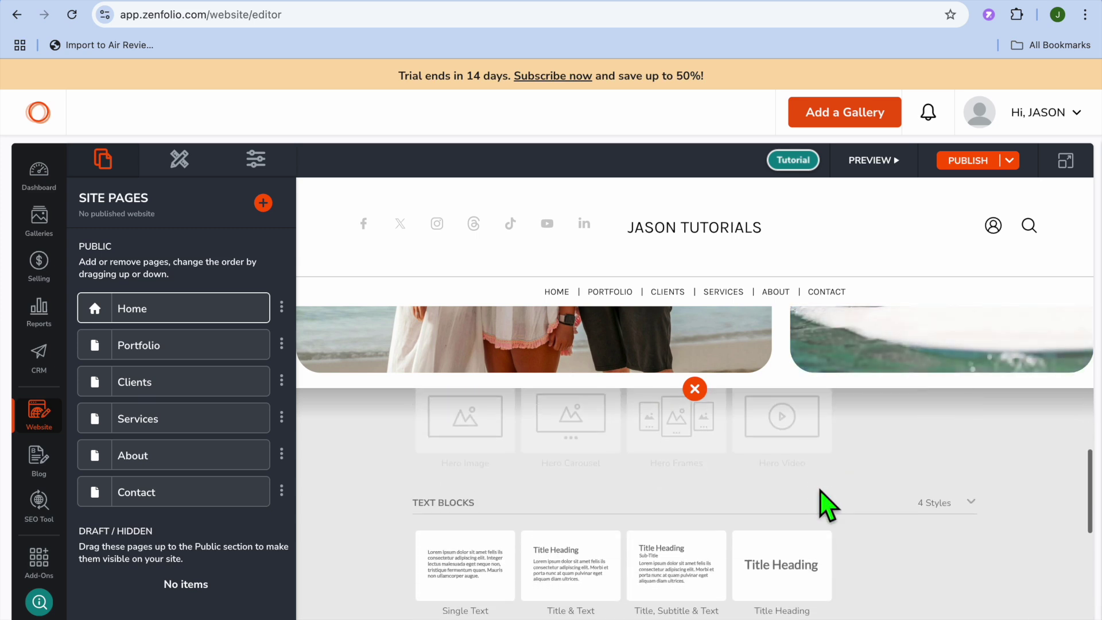
scroll(827, 505, "down", 2)
scroll(827, 505, "down", 6)
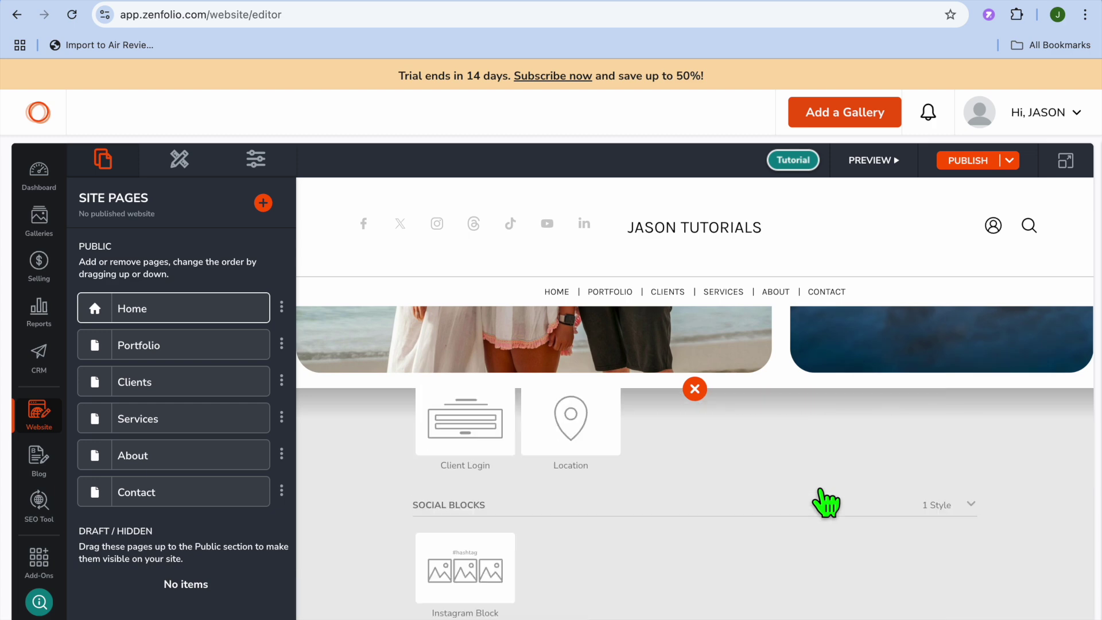
scroll(826, 508, "up", 12)
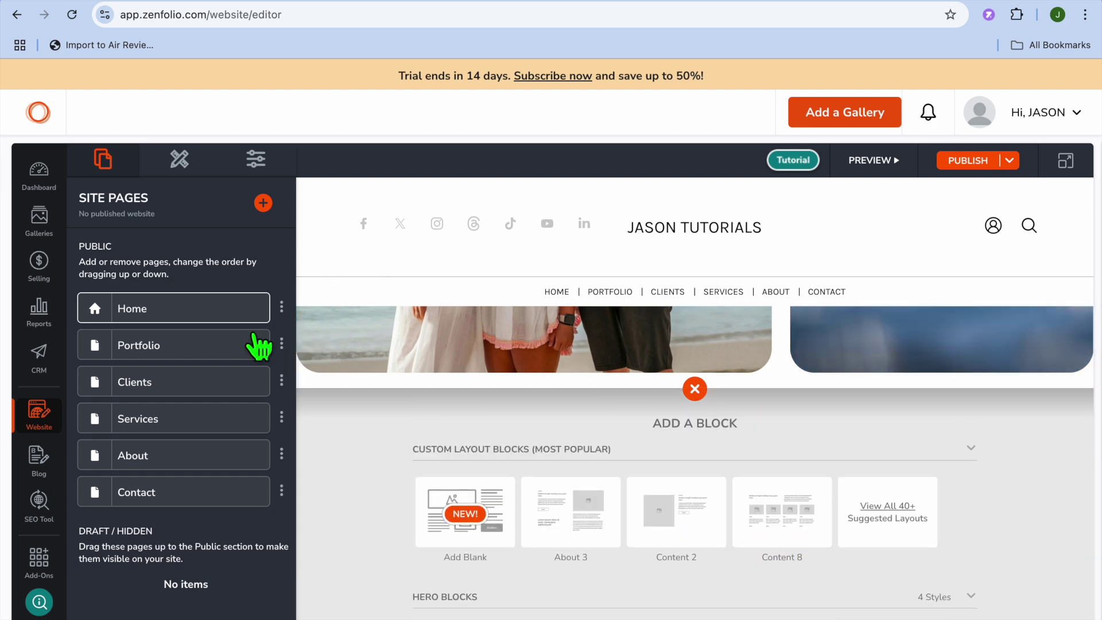
left_click(201, 349)
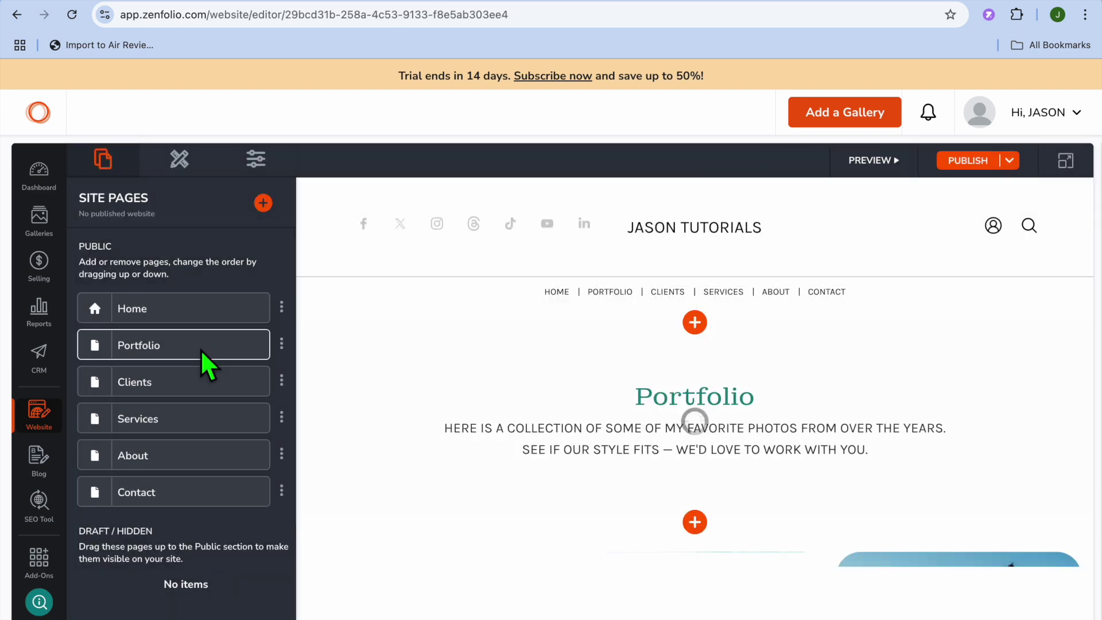
Inspect the Portfolio heading section's text settings and its paragraph column layout.
scroll(626, 468, "down", 5)
scroll(621, 467, "down", 5)
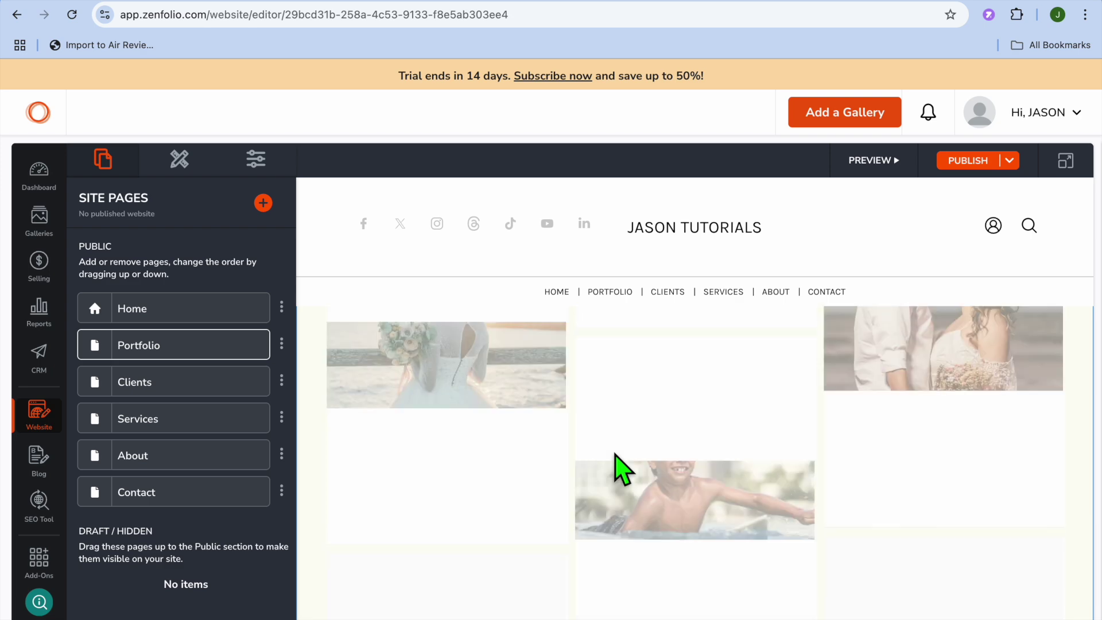
scroll(621, 468, "up", 10)
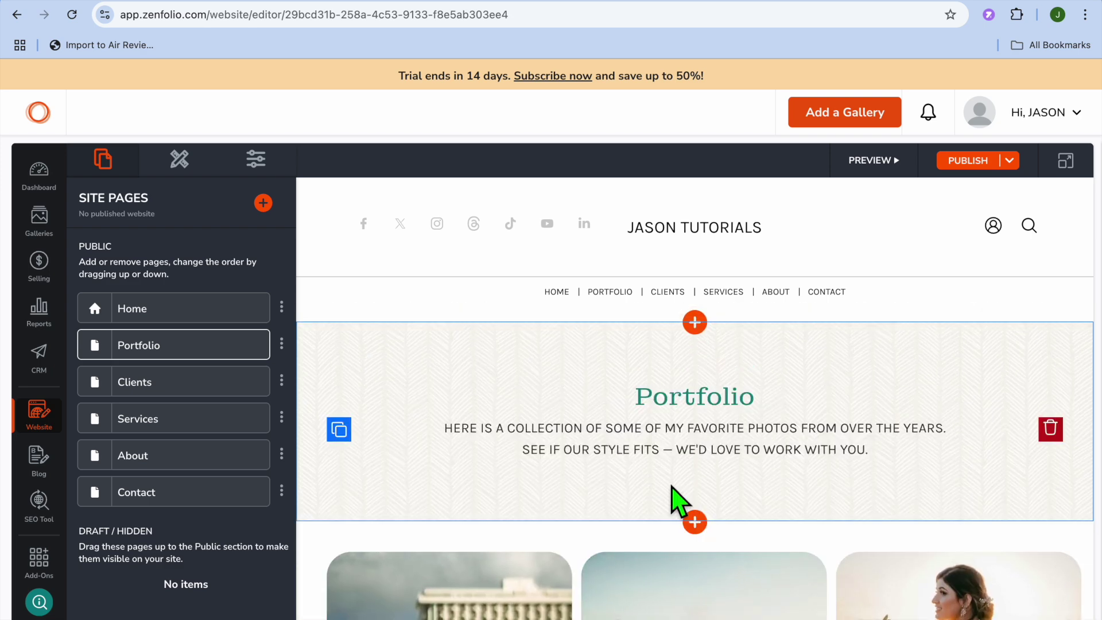
left_click(673, 447)
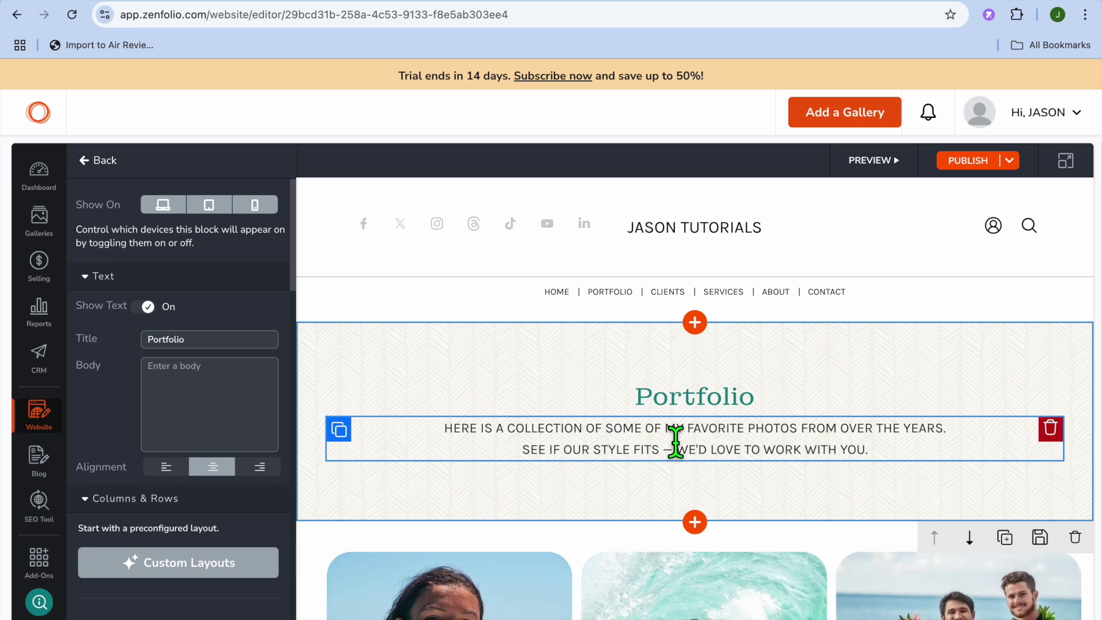
left_click(701, 447)
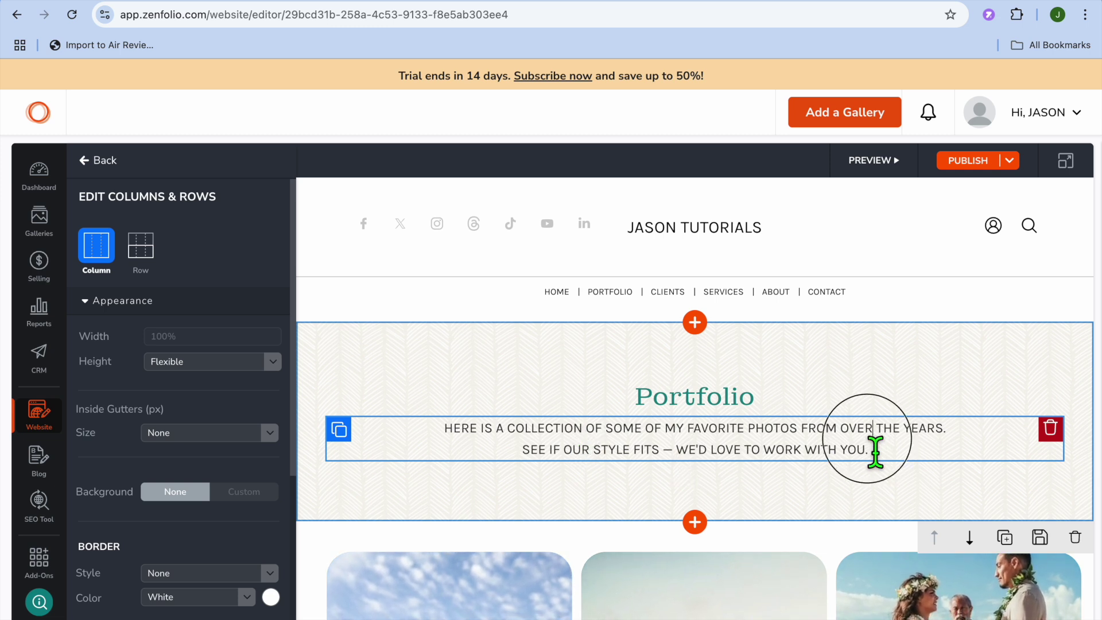
left_click_drag(873, 438, 737, 438)
left_click(753, 436)
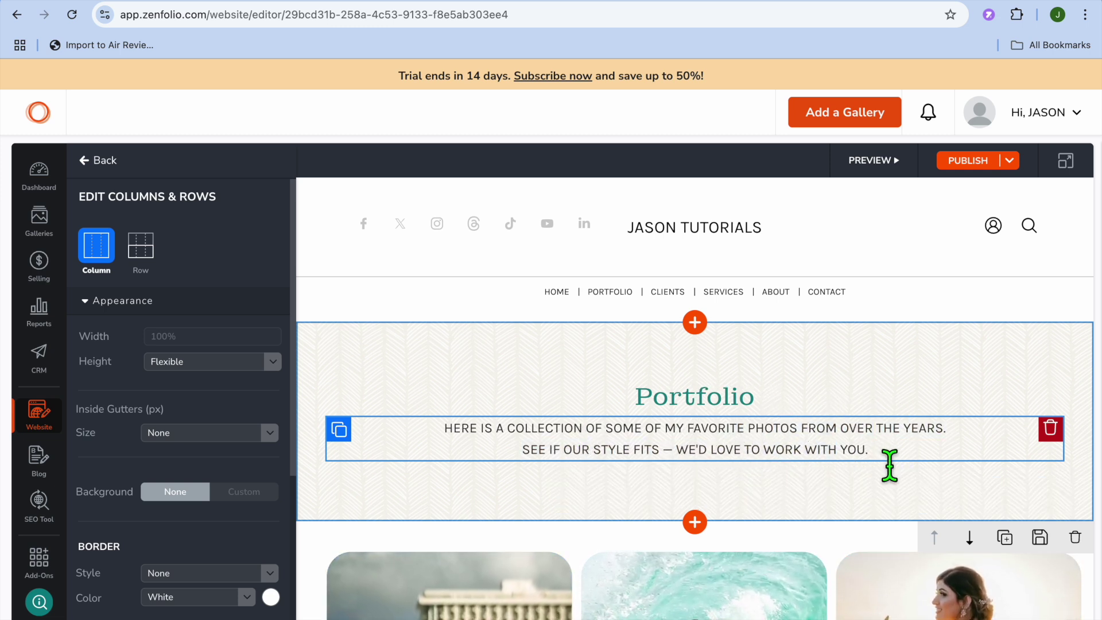
left_click(716, 406)
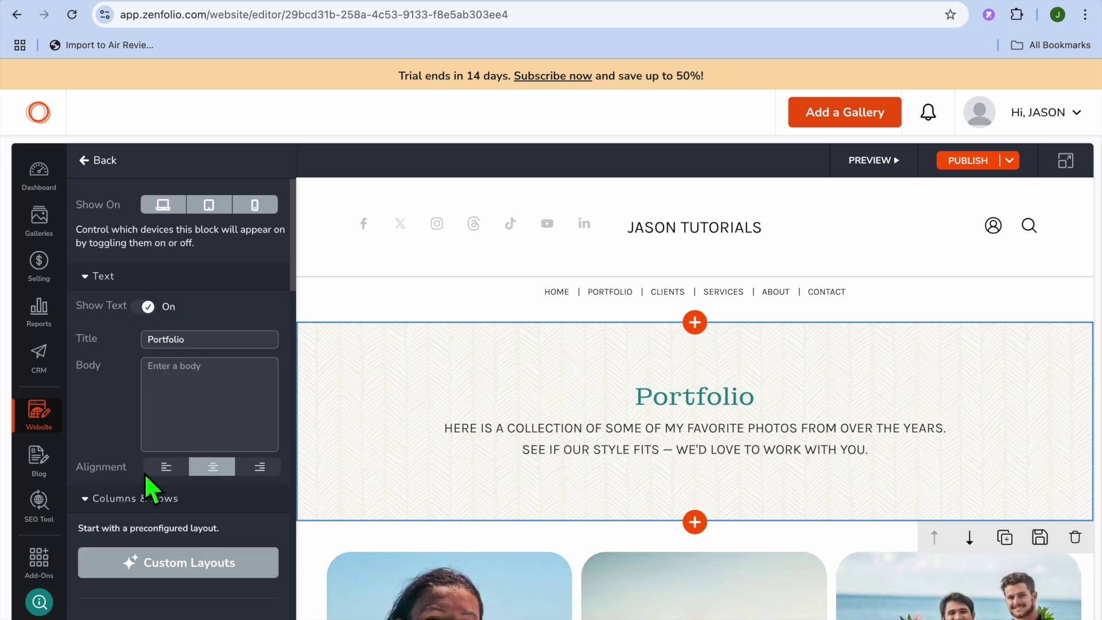
Open the Add a Block chooser beneath the Portfolio heading section.
scroll(144, 473, "down", 15)
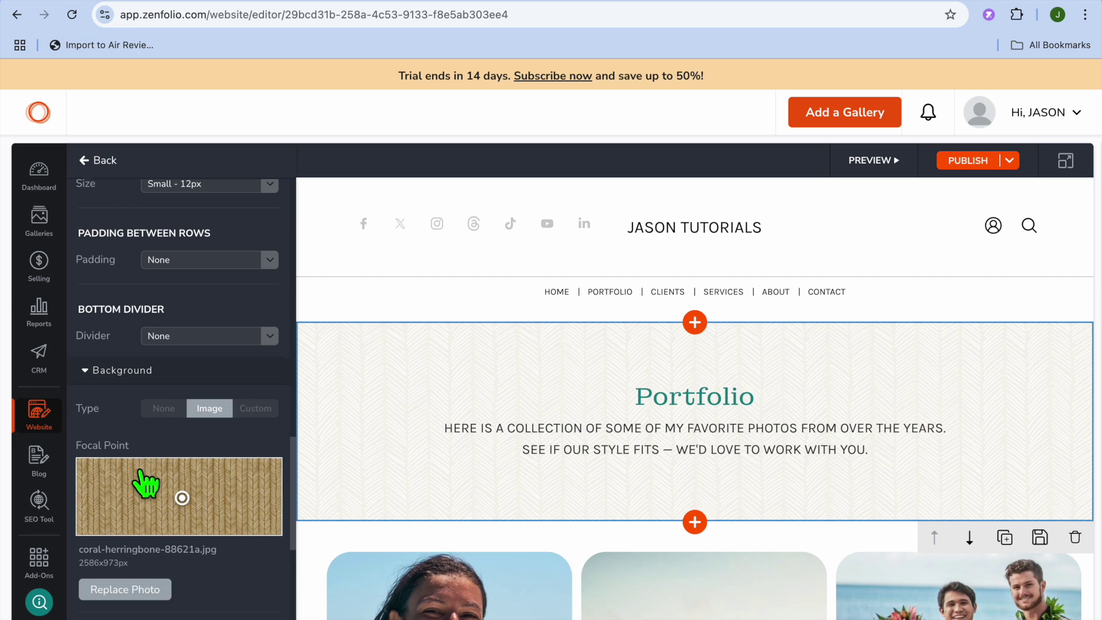
scroll(144, 480, "up", 15)
scroll(450, 489, "down", 2)
scroll(448, 487, "down", 8)
scroll(450, 484, "up", 10)
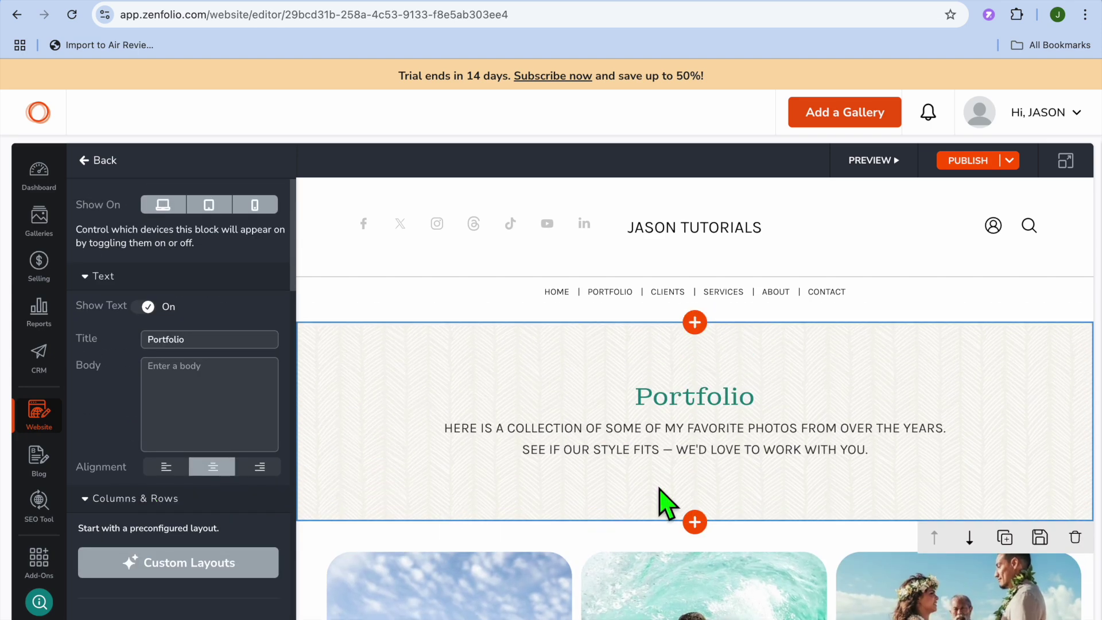
left_click(695, 522)
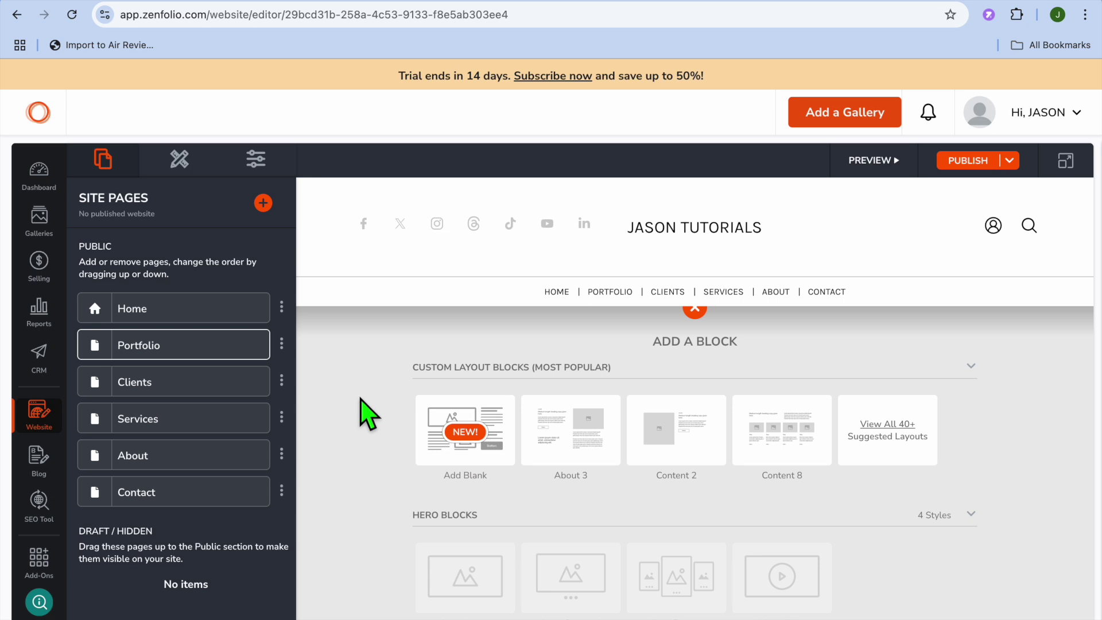
View the Clients, Services, About and Contact pages in turn, ending on Home.
left_click(214, 389)
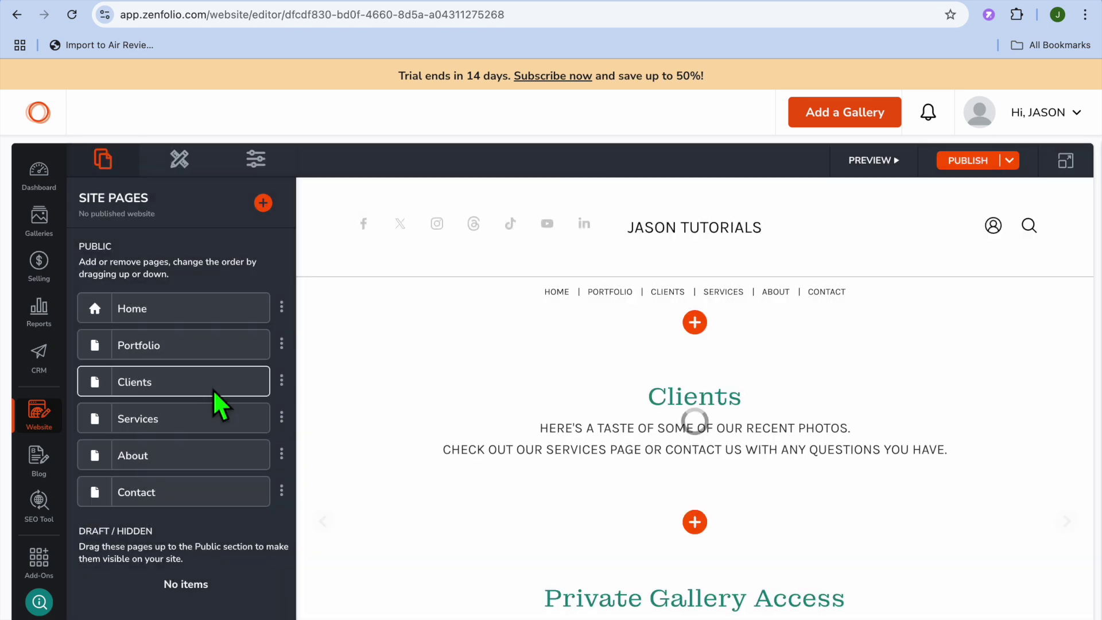
left_click(190, 430)
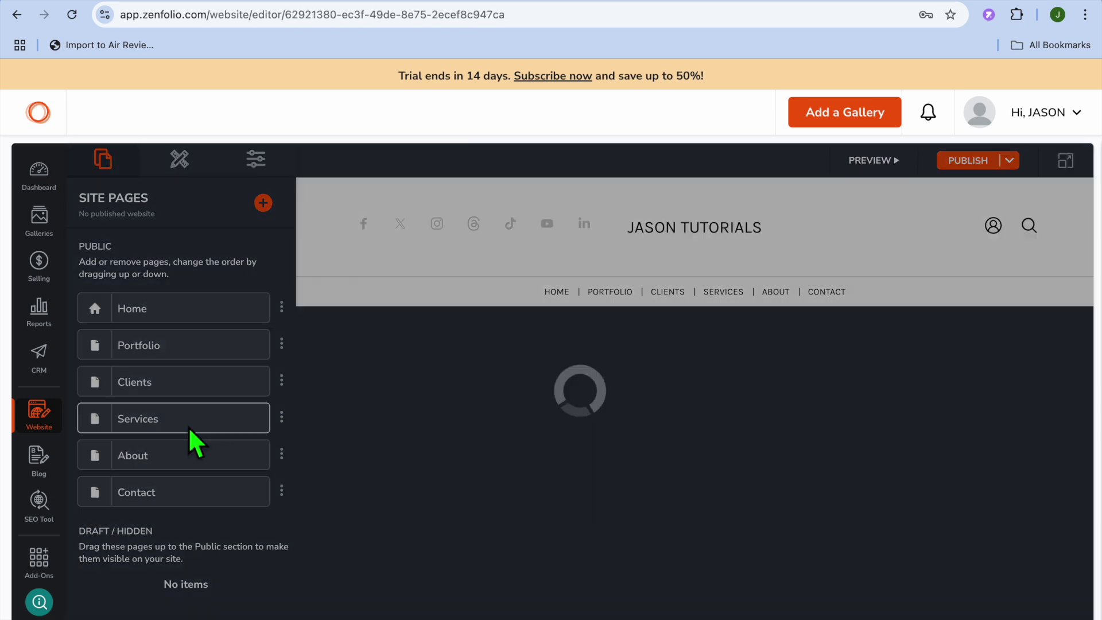
left_click(185, 463)
left_click(190, 502)
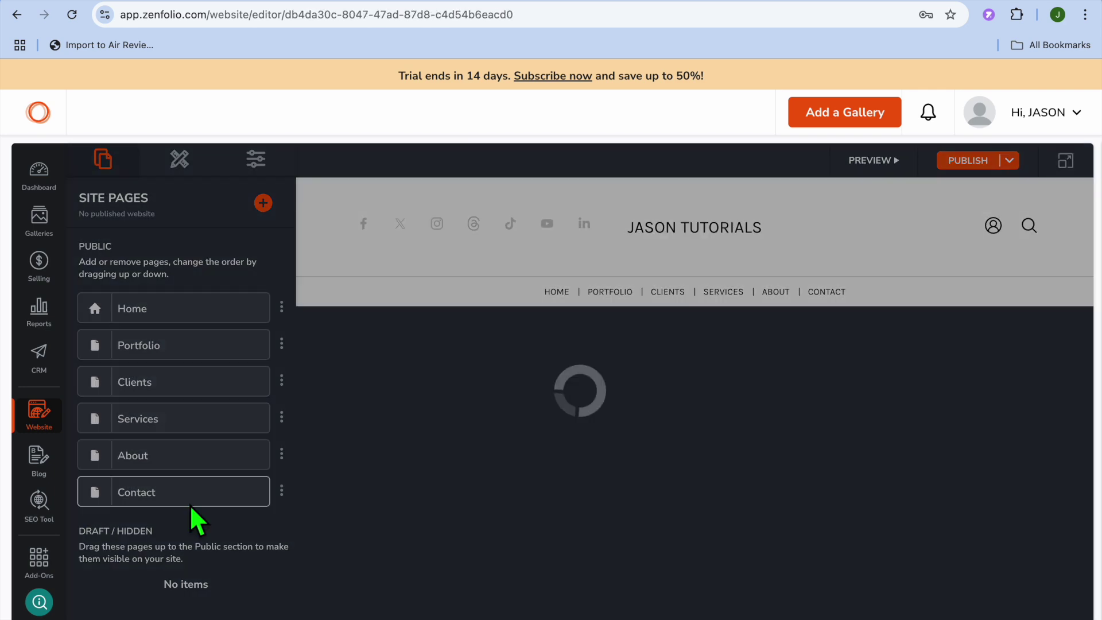
left_click(228, 303)
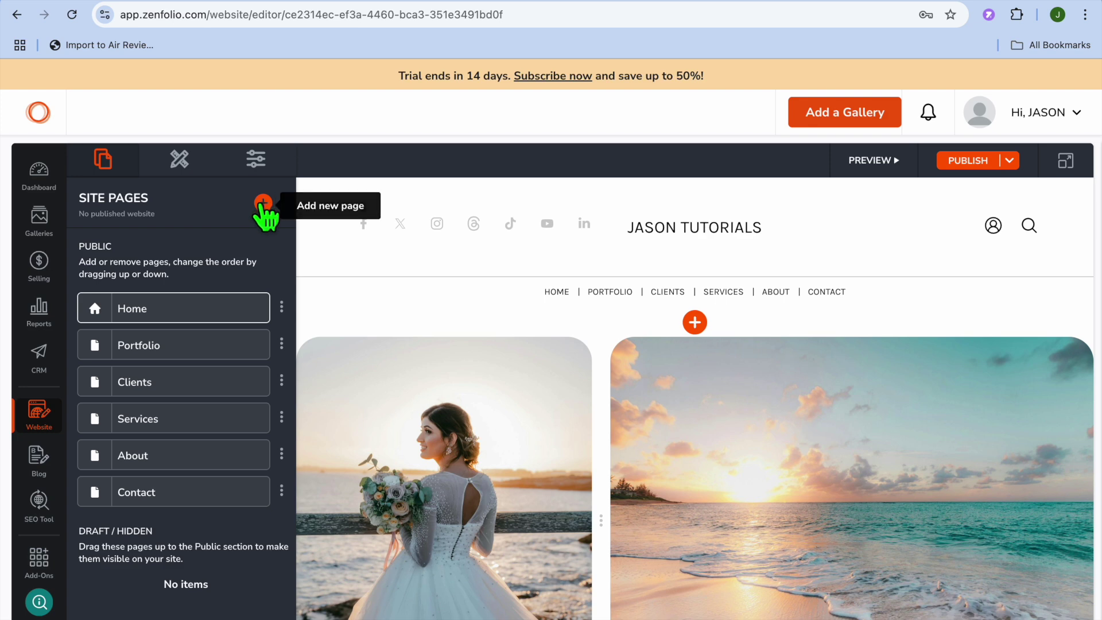
left_click(264, 205)
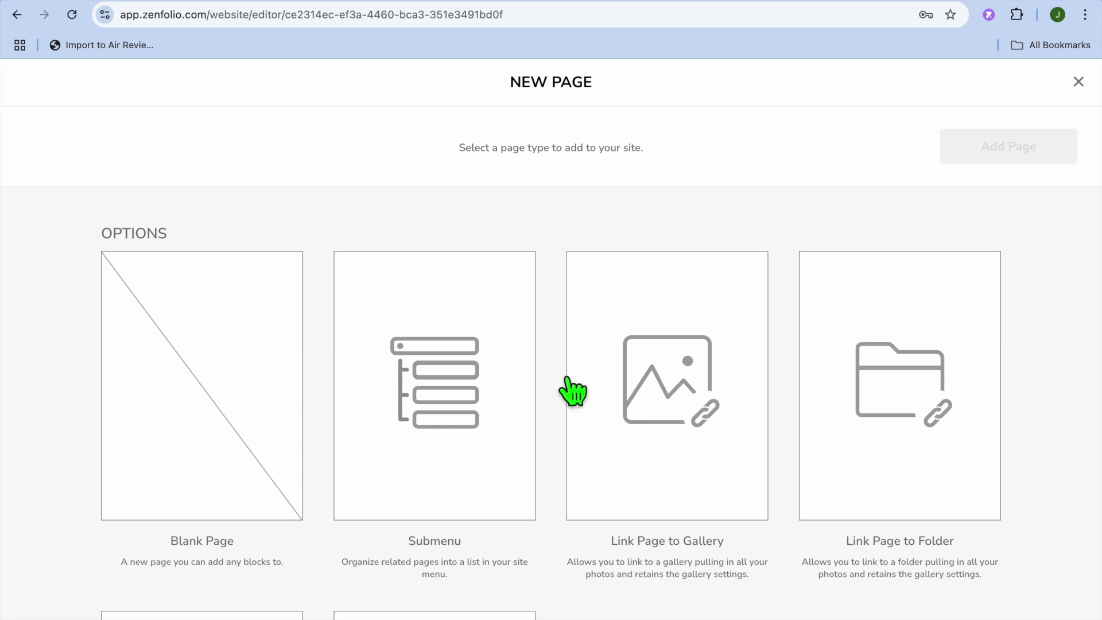
scroll(571, 390, "down", 5)
scroll(572, 391, "up", 5)
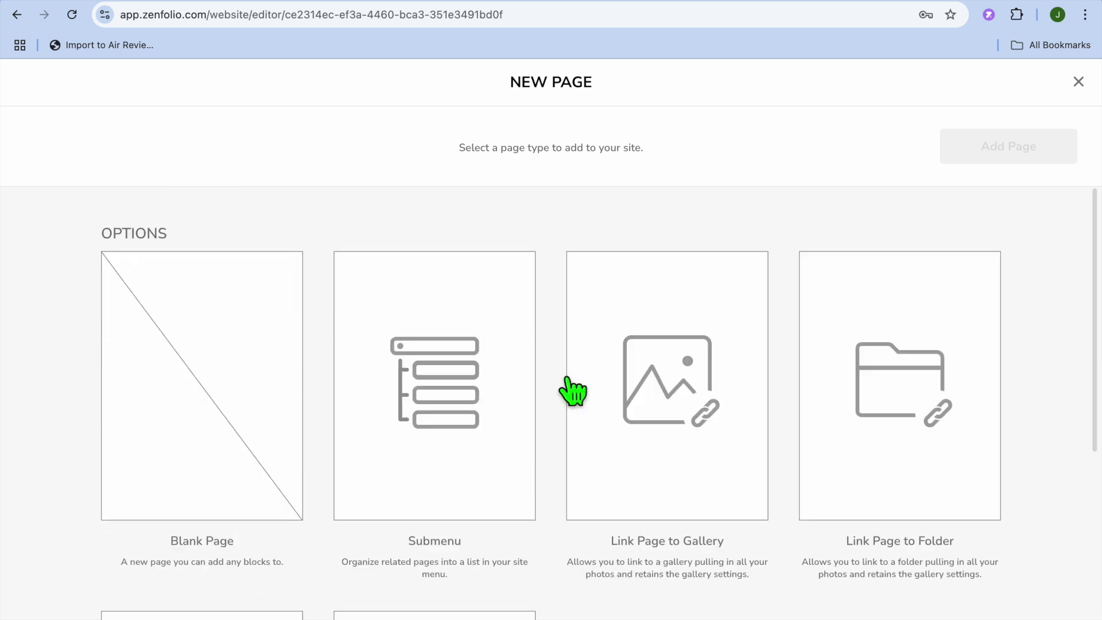
left_click(1078, 82)
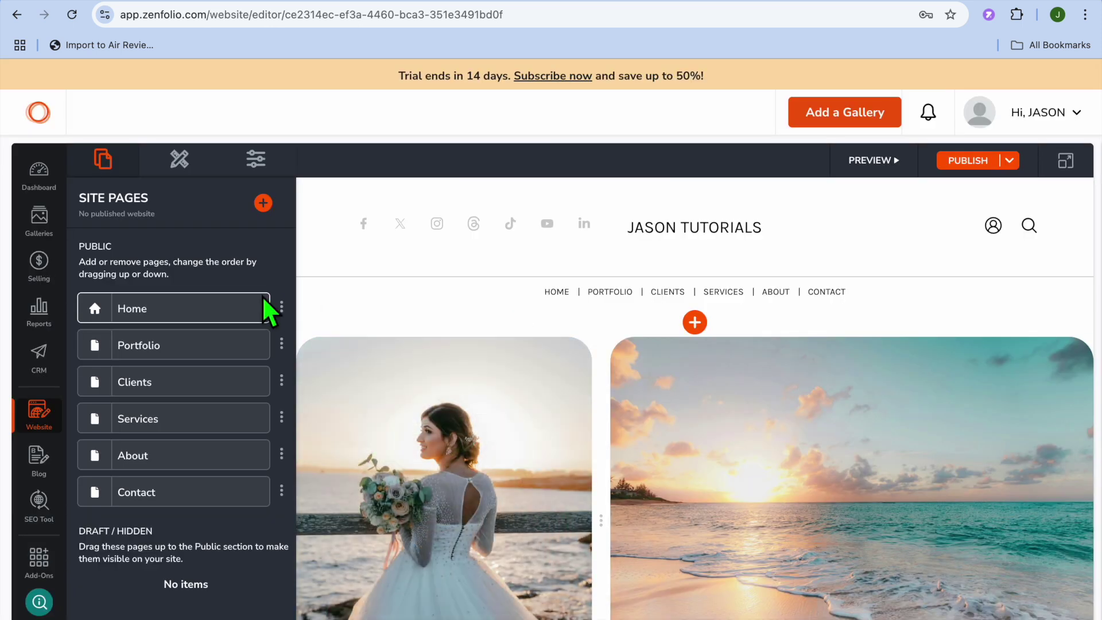
Open the Aloha template's Site Design options and review its Color Theme settings.
left_click(183, 164)
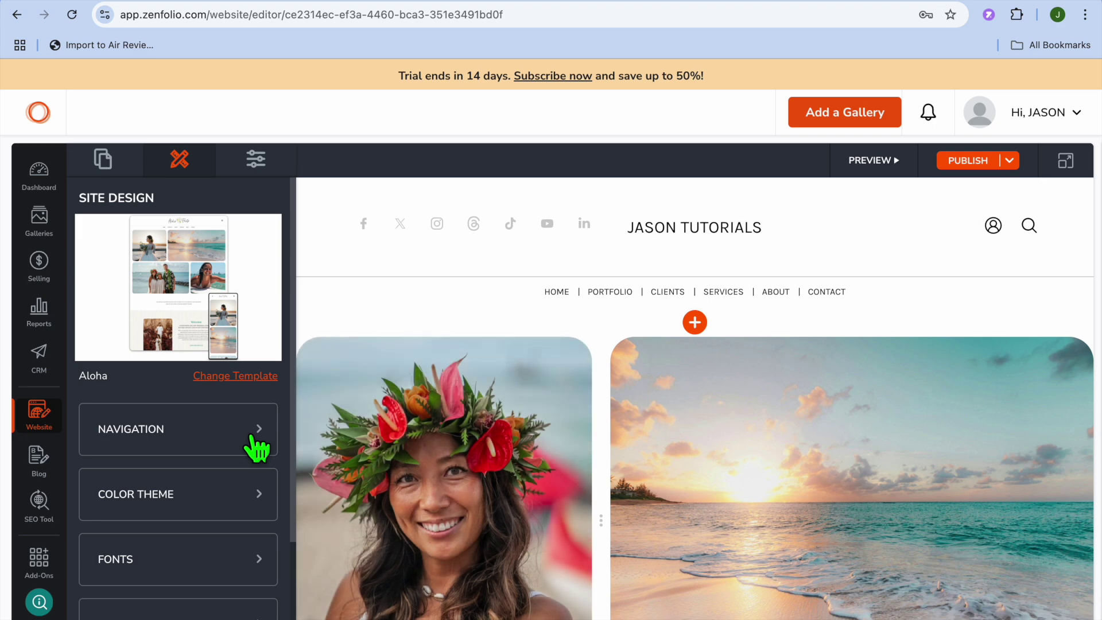
scroll(229, 446, "down", 2)
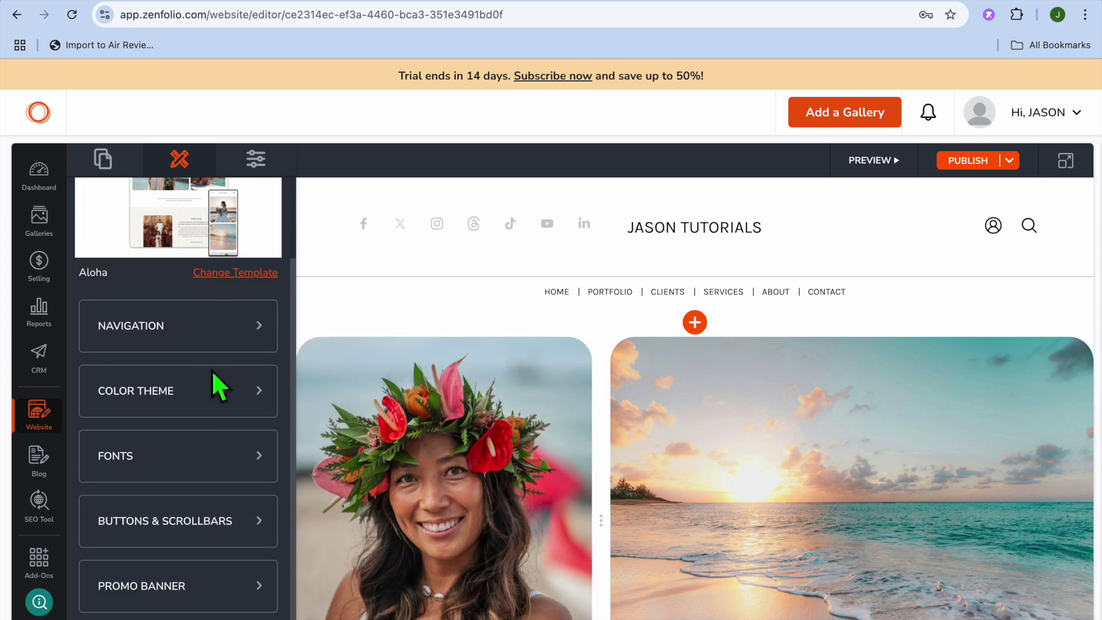
left_click(191, 404)
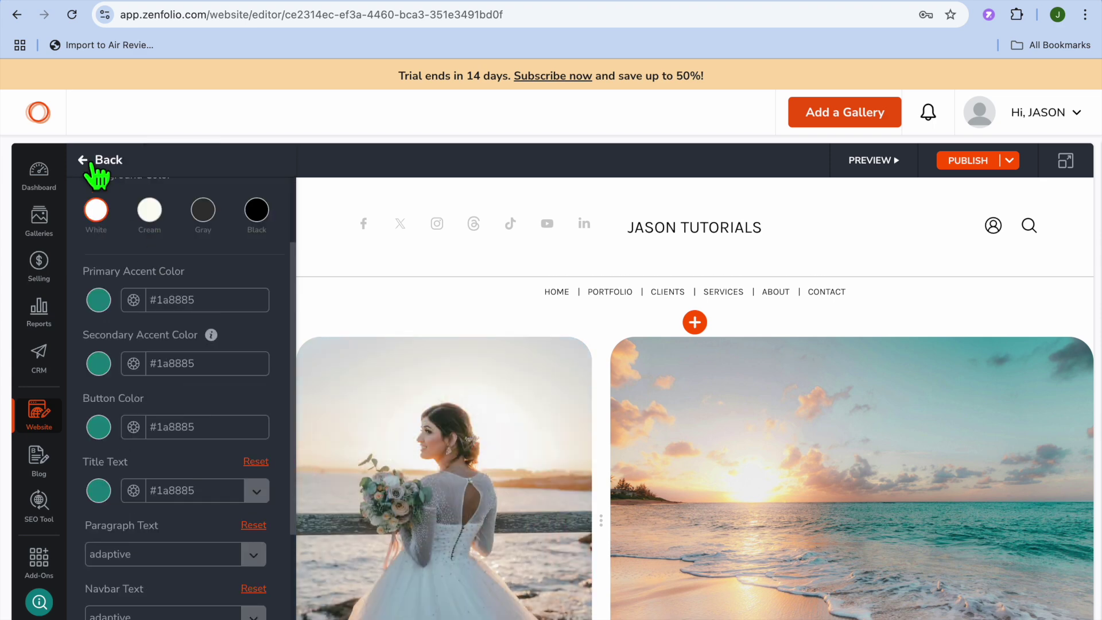
left_click(94, 168)
Review the Promo Banner settings: banner off with a white #ffffff background.
scroll(201, 413, "down", 1)
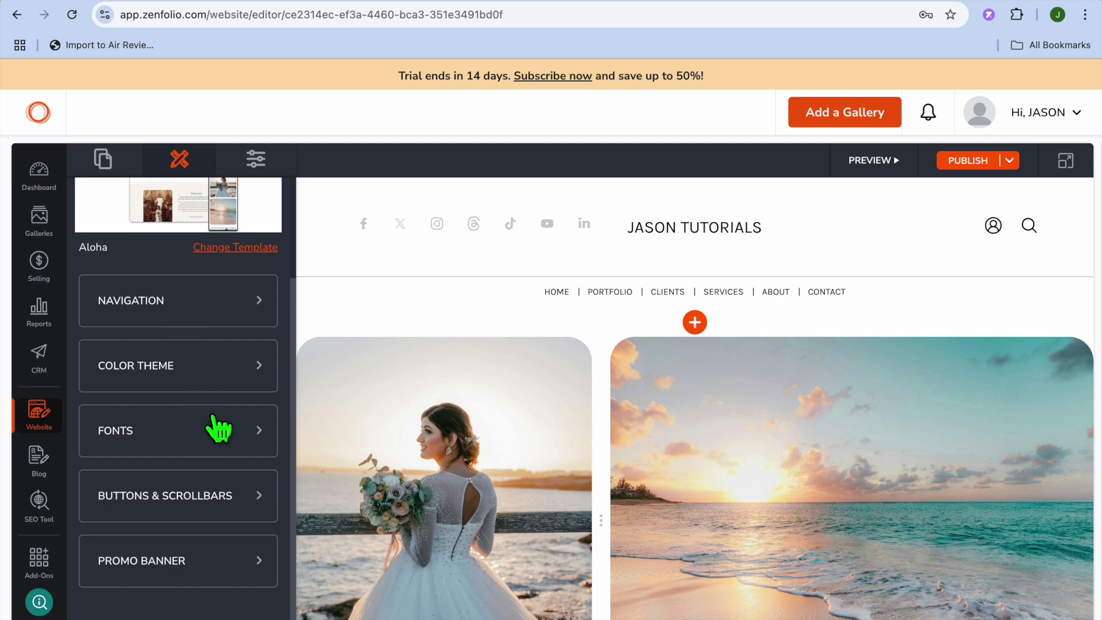
left_click(192, 567)
scroll(205, 501, "down", 6)
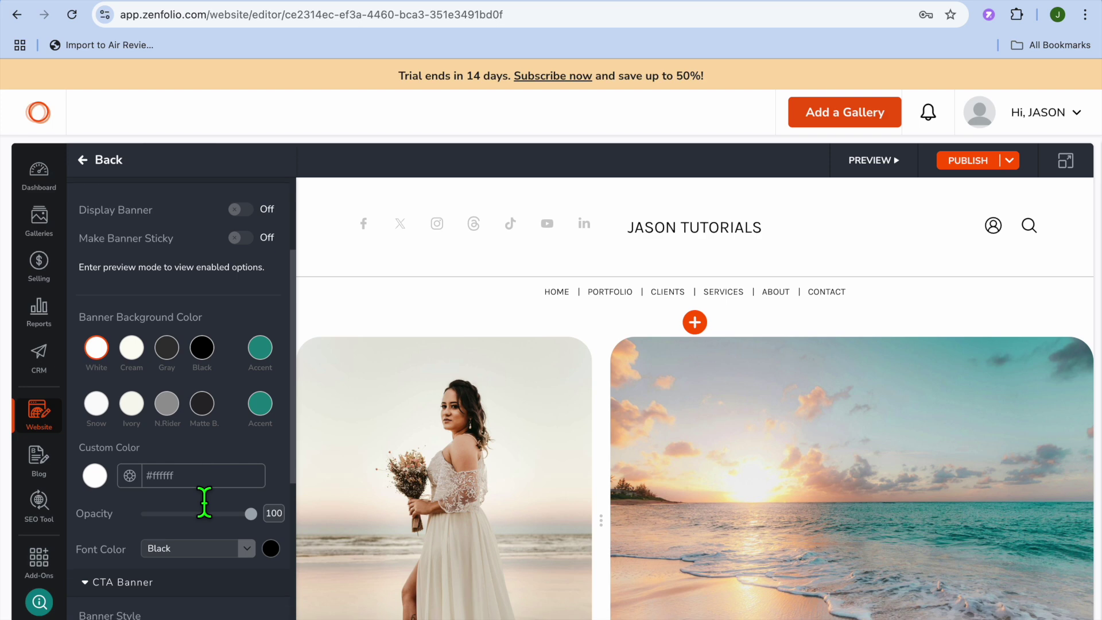
scroll(201, 502, "up", 8)
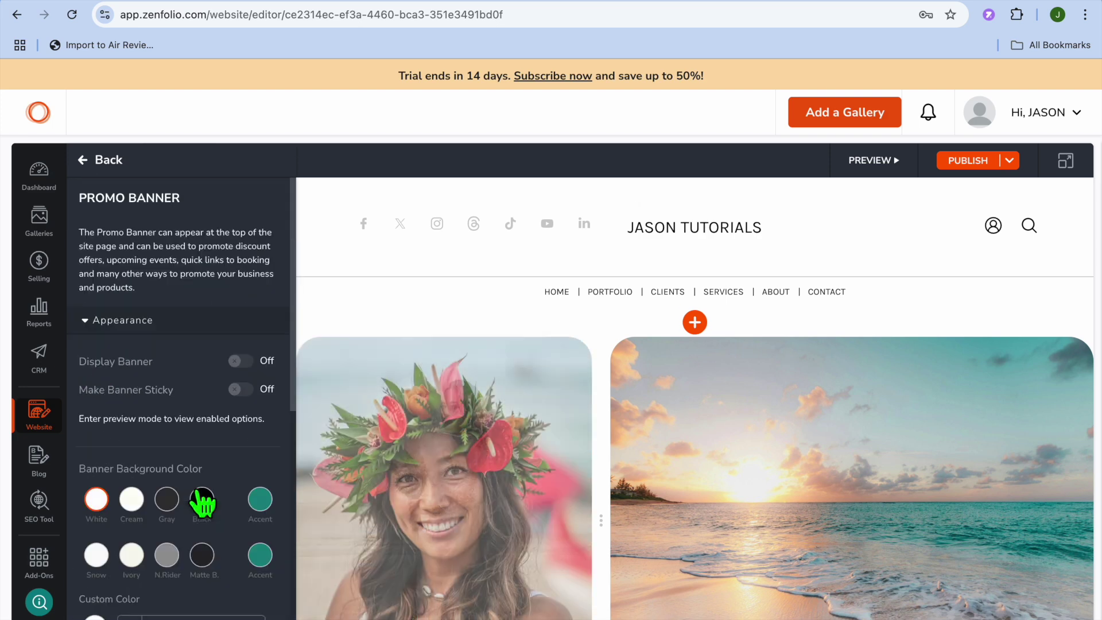
scroll(100, 178, "down", 1)
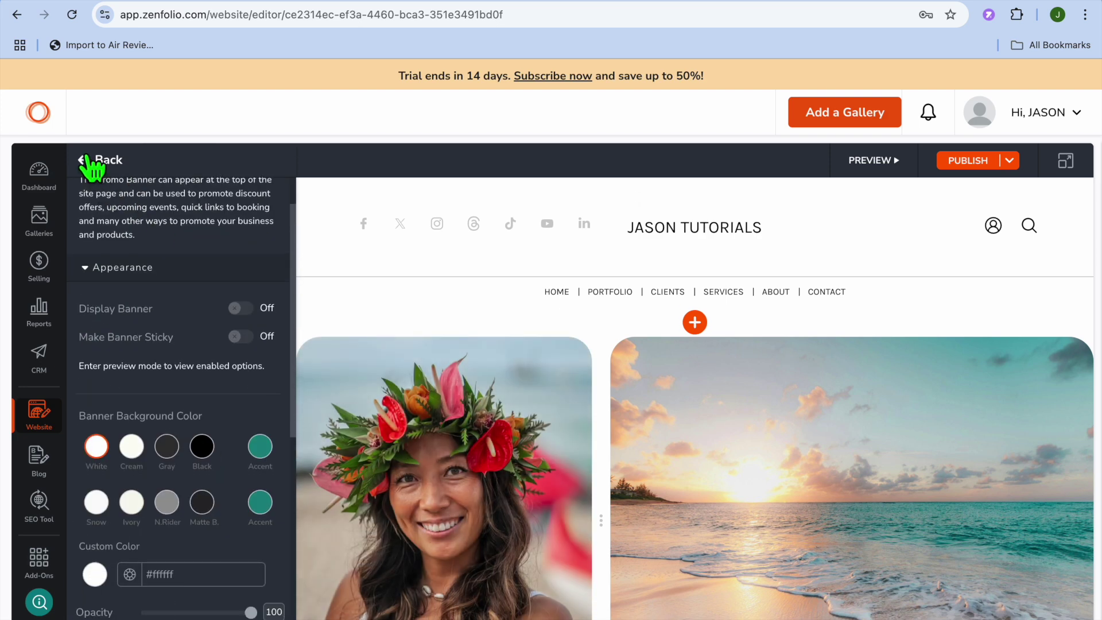
left_click(92, 162)
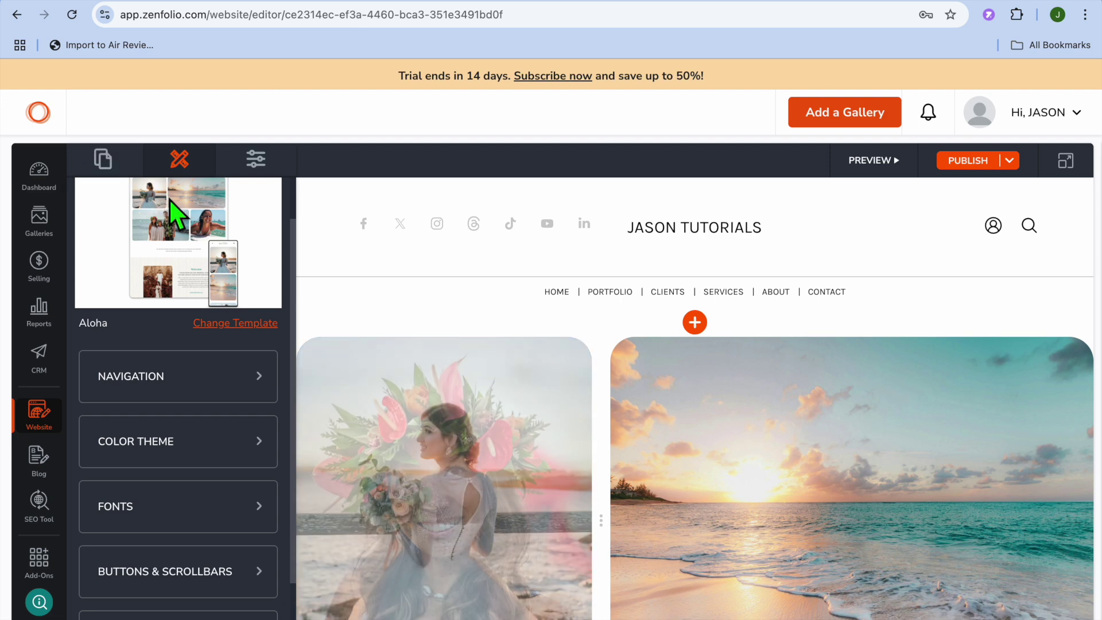
Check Site Settings' domain and Google Measurement ID field, then preview the whole site.
left_click(257, 161)
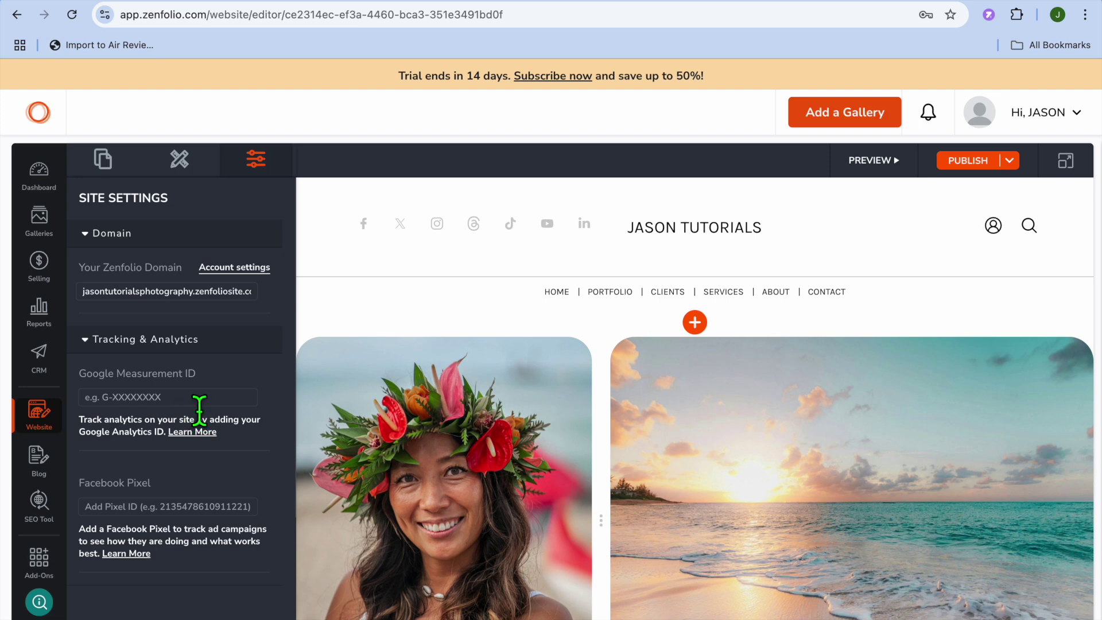
left_click(200, 409)
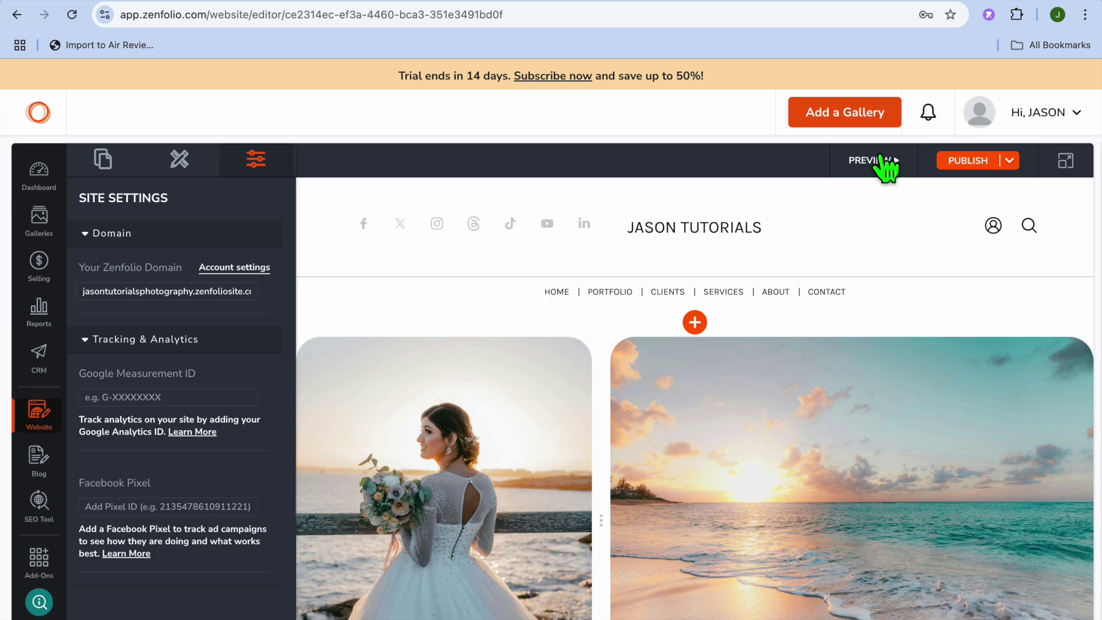
left_click(885, 166)
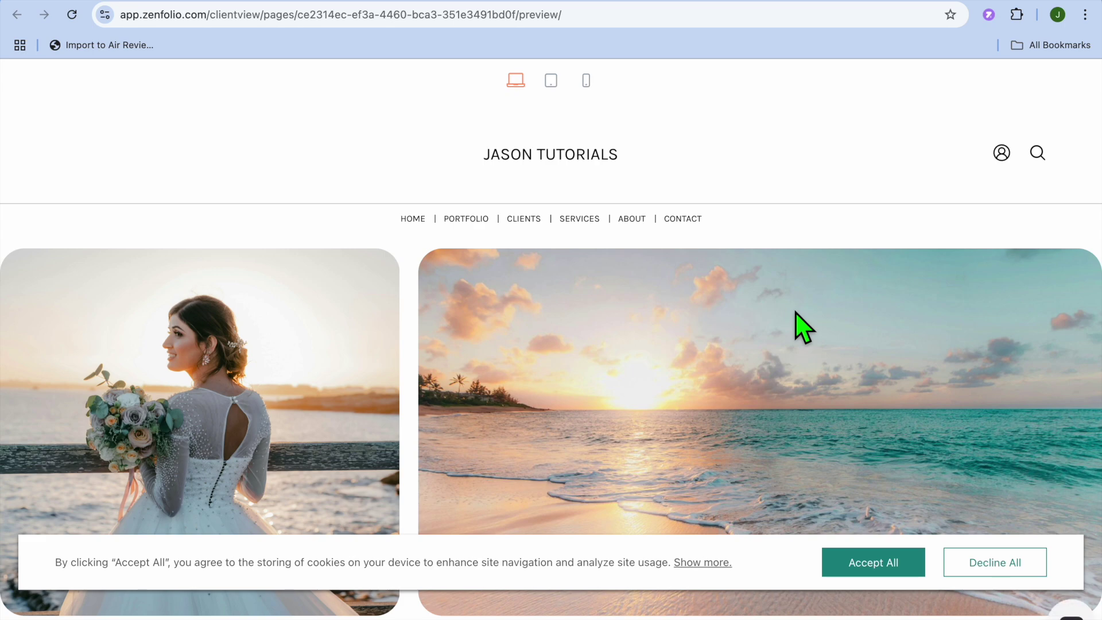
scroll(794, 316, "down", 3)
scroll(792, 319, "down", 10)
scroll(789, 307, "up", 15)
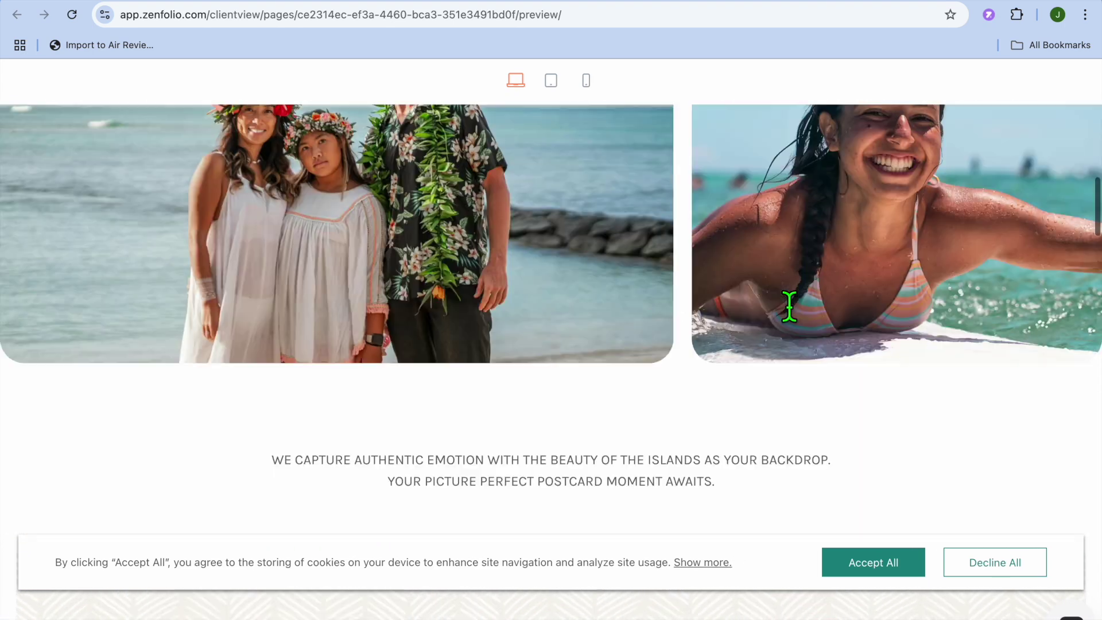
left_click(811, 4)
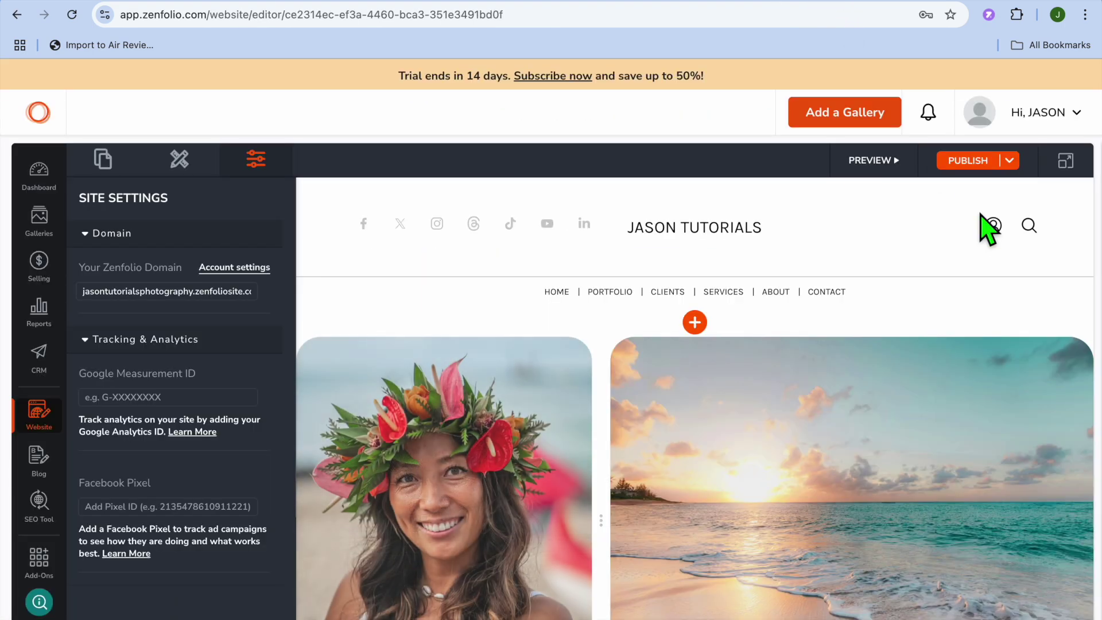
Publish the JASON TUTORIALS site with Publish Site and view the live site.
left_click(978, 170)
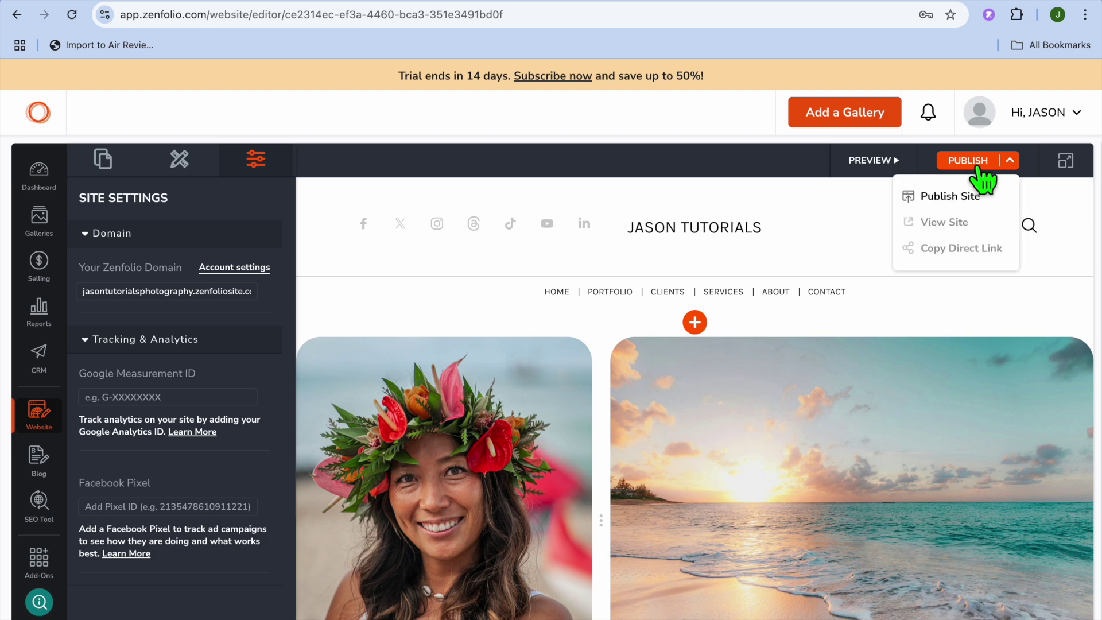
left_click(968, 198)
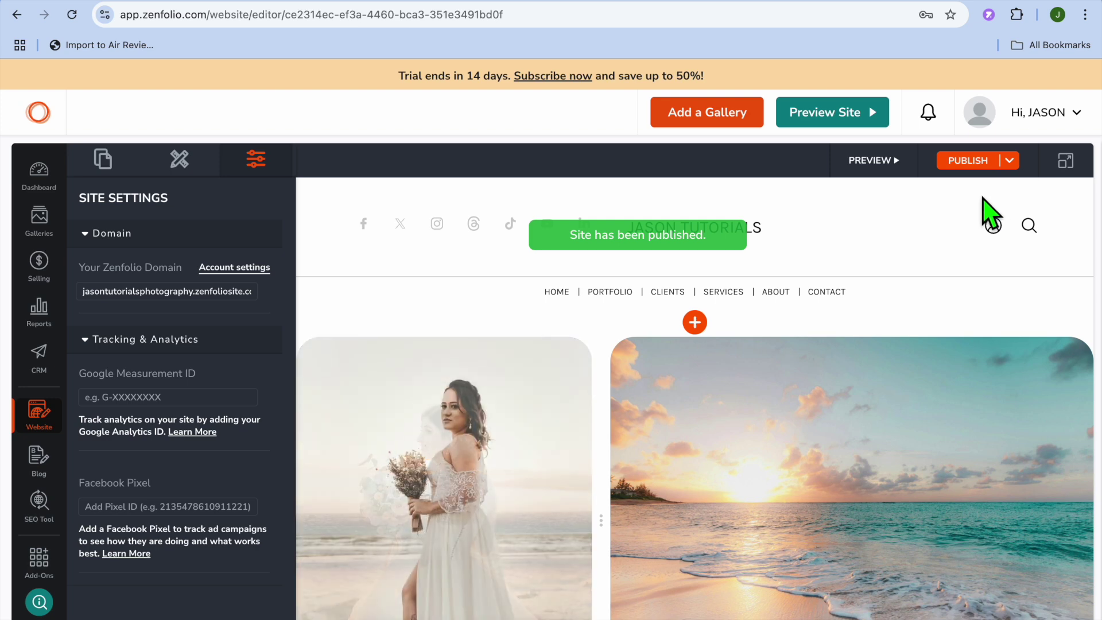
left_click(846, 122)
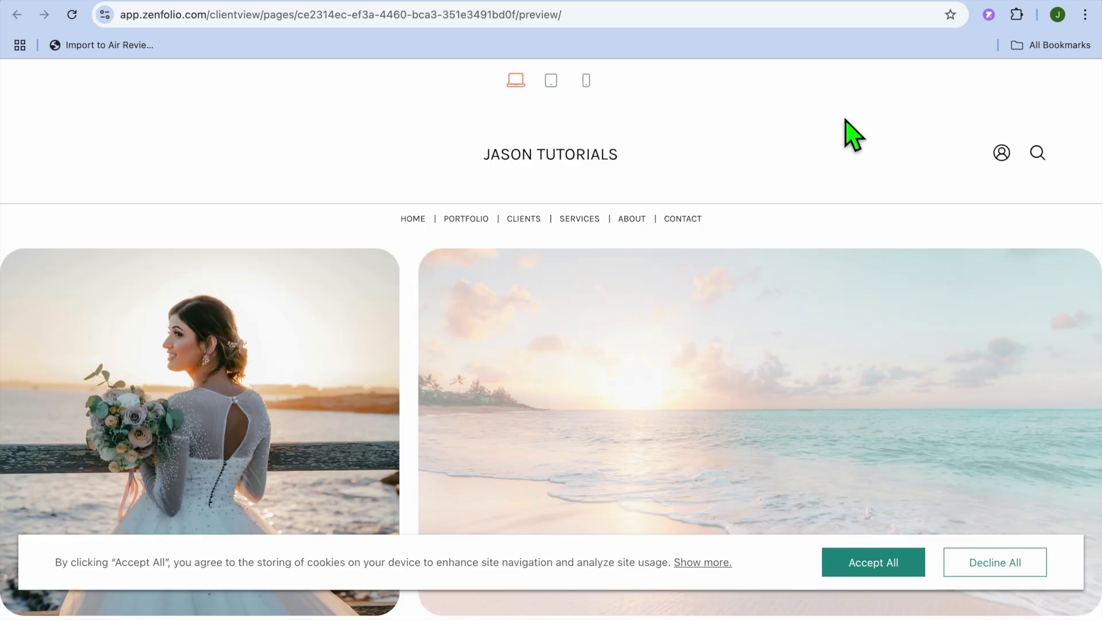
Browse the published site's Portfolio and Clients pages, then return to the editor.
scroll(695, 369, "down", 15)
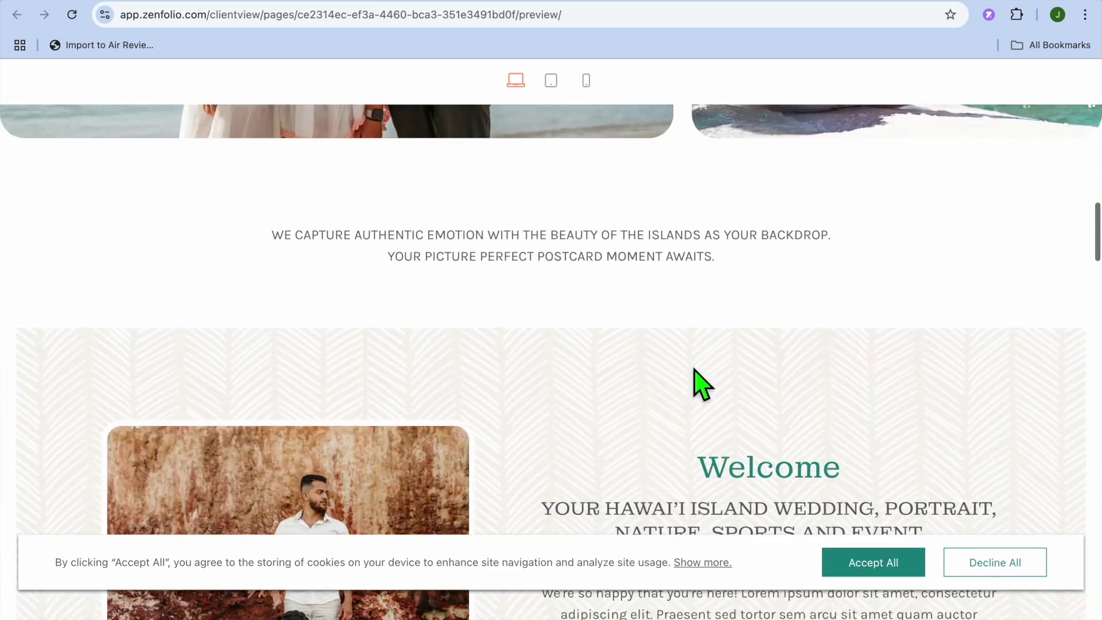
scroll(701, 383, "up", 20)
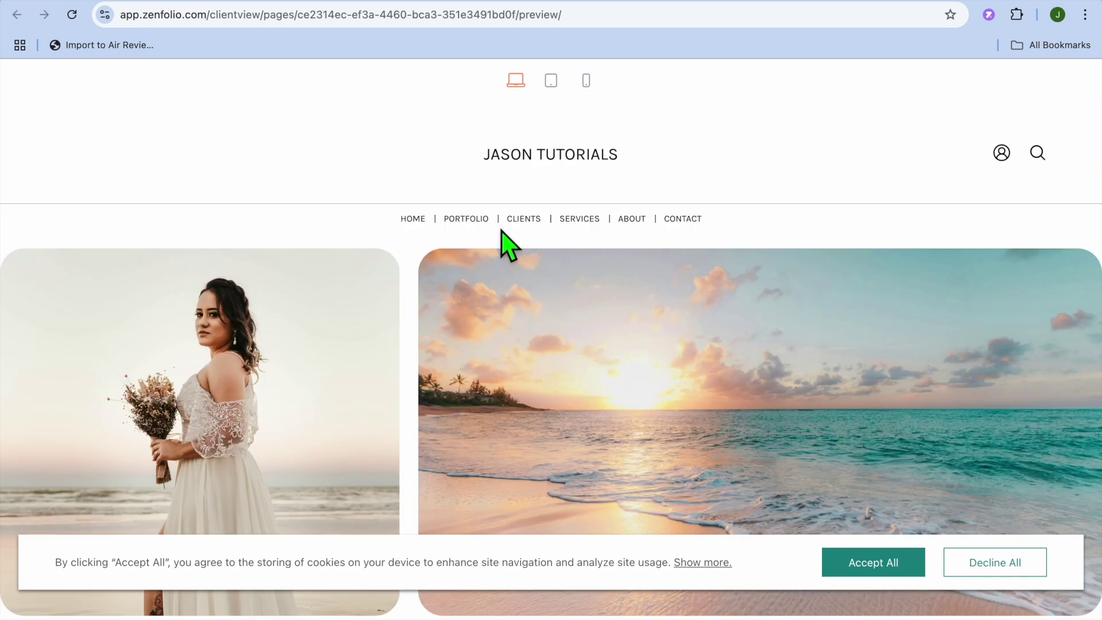
left_click(457, 219)
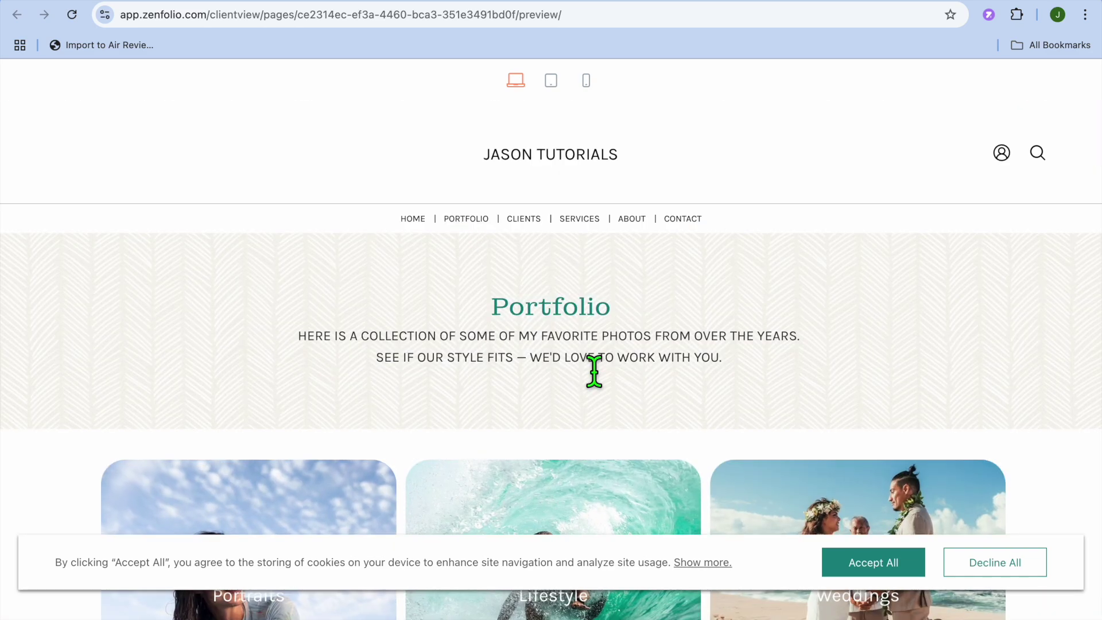
scroll(590, 370, "down", 10)
scroll(593, 376, "down", 3)
scroll(586, 374, "up", 15)
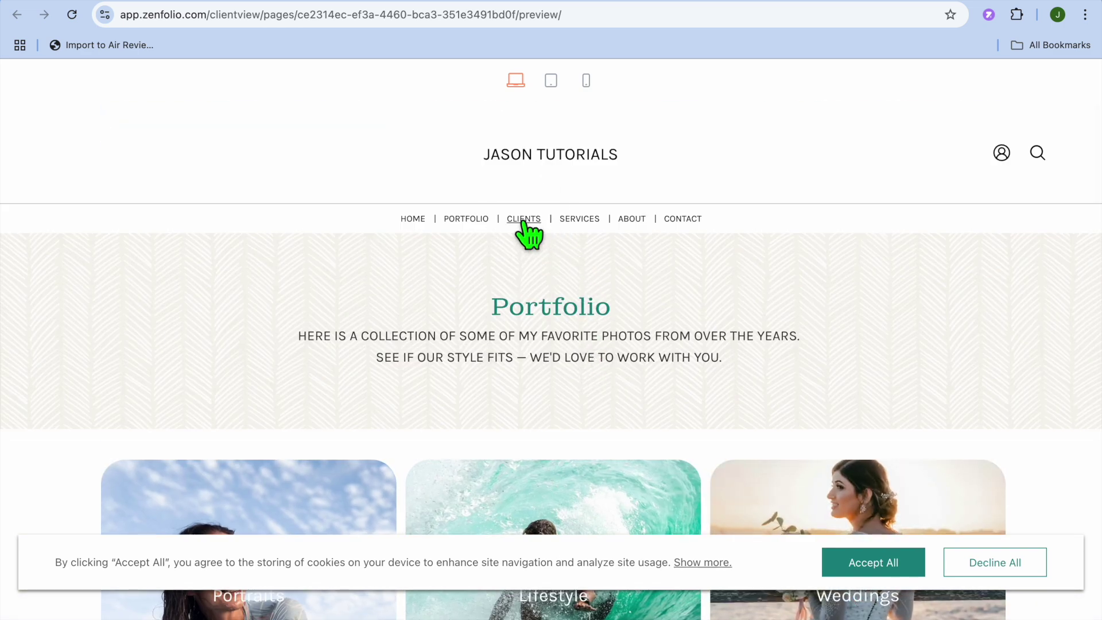
left_click(523, 218)
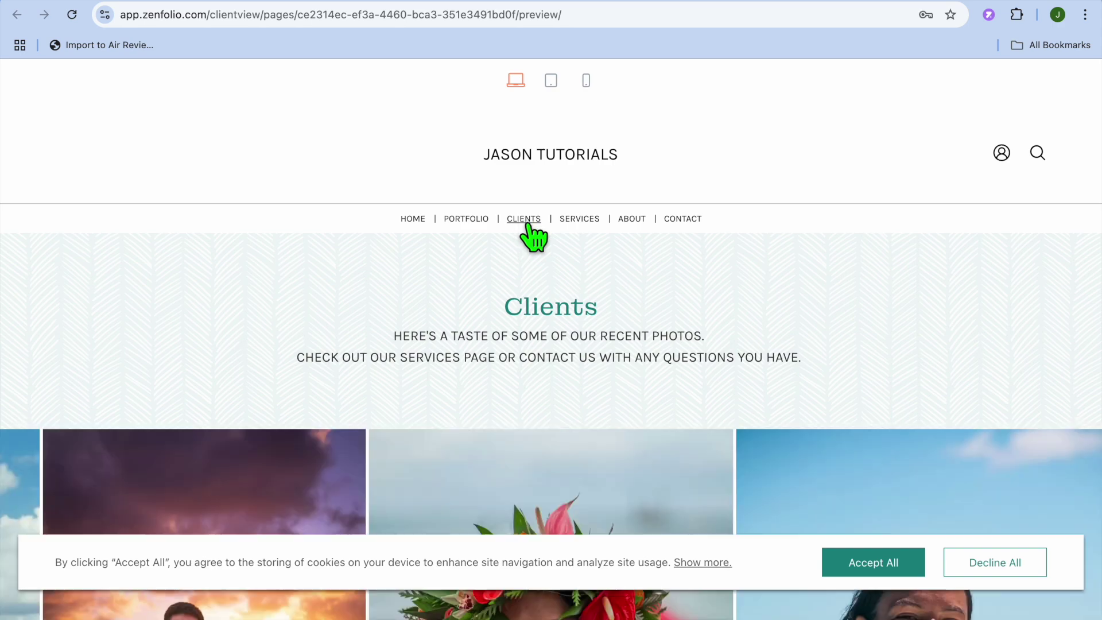
scroll(596, 365, "down", 5)
scroll(596, 365, "down", 10)
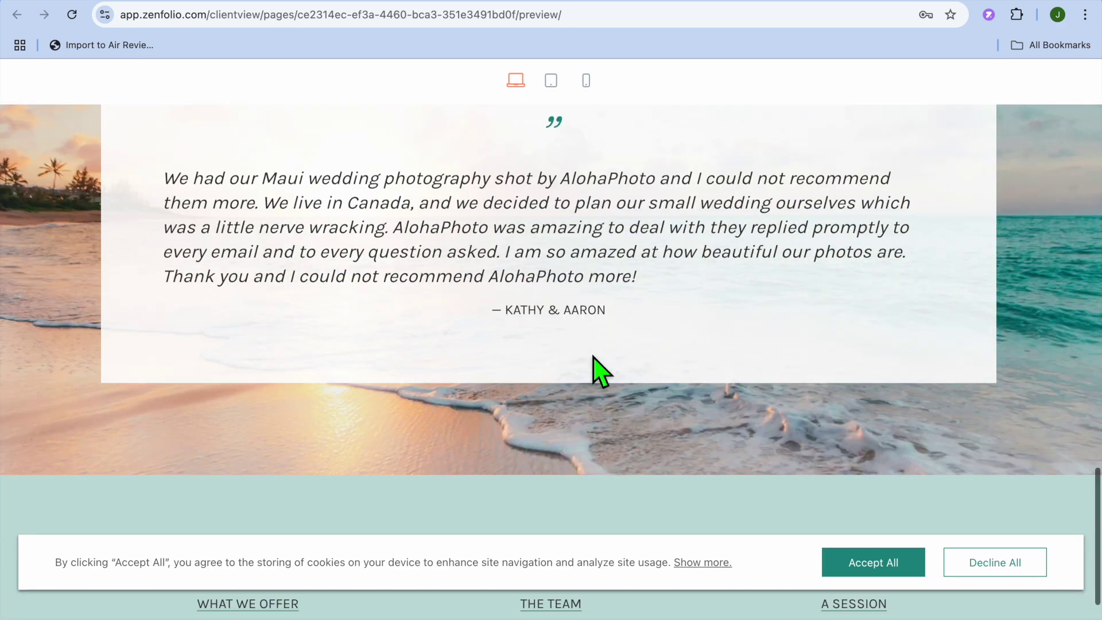
scroll(597, 368, "up", 15)
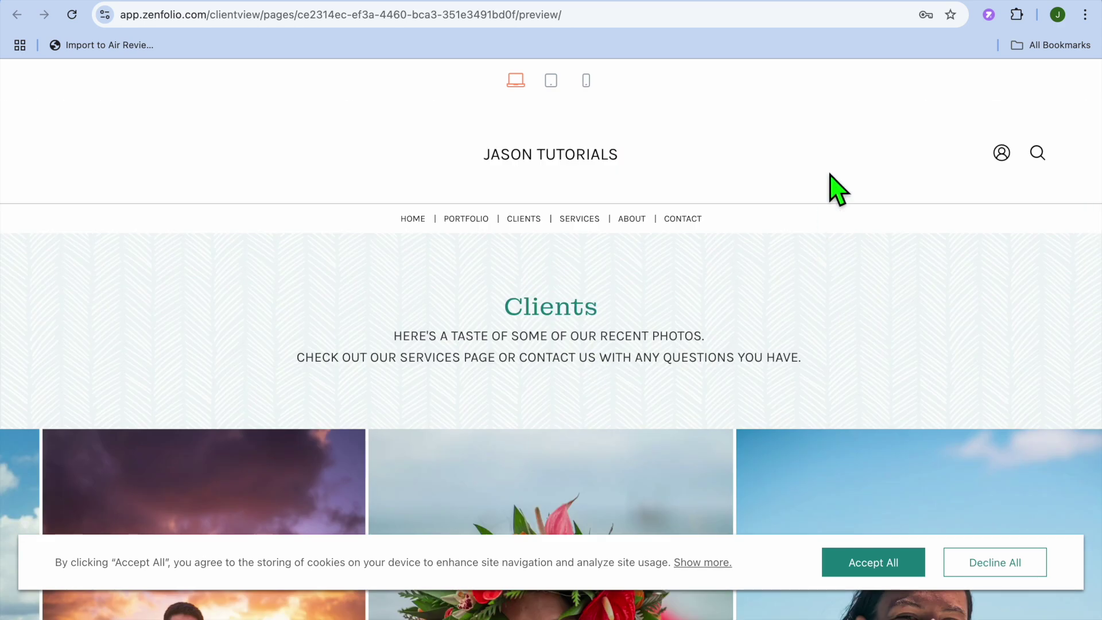
left_click(734, 7)
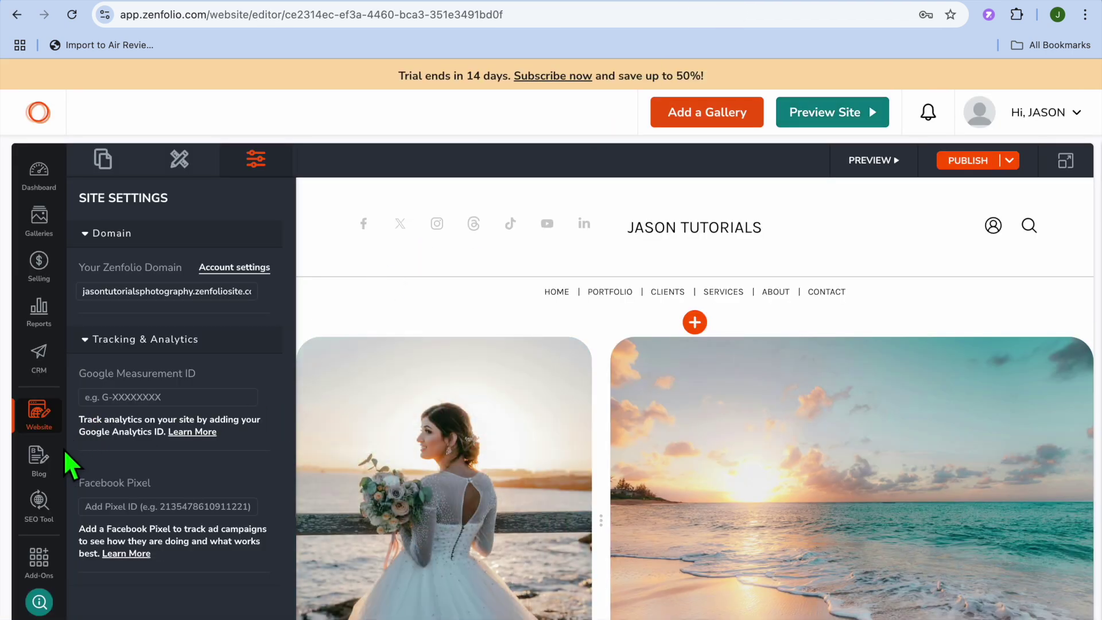
Check the still-empty Blog, then open All Galleries with Sample Gallery and the test gallery.
left_click(39, 457)
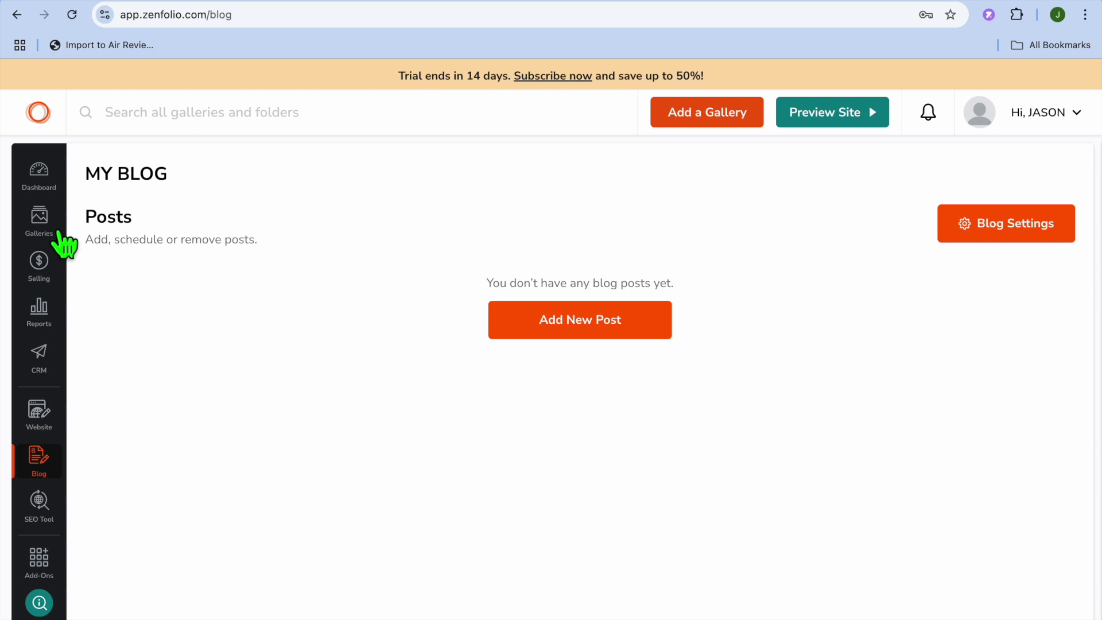
left_click(49, 227)
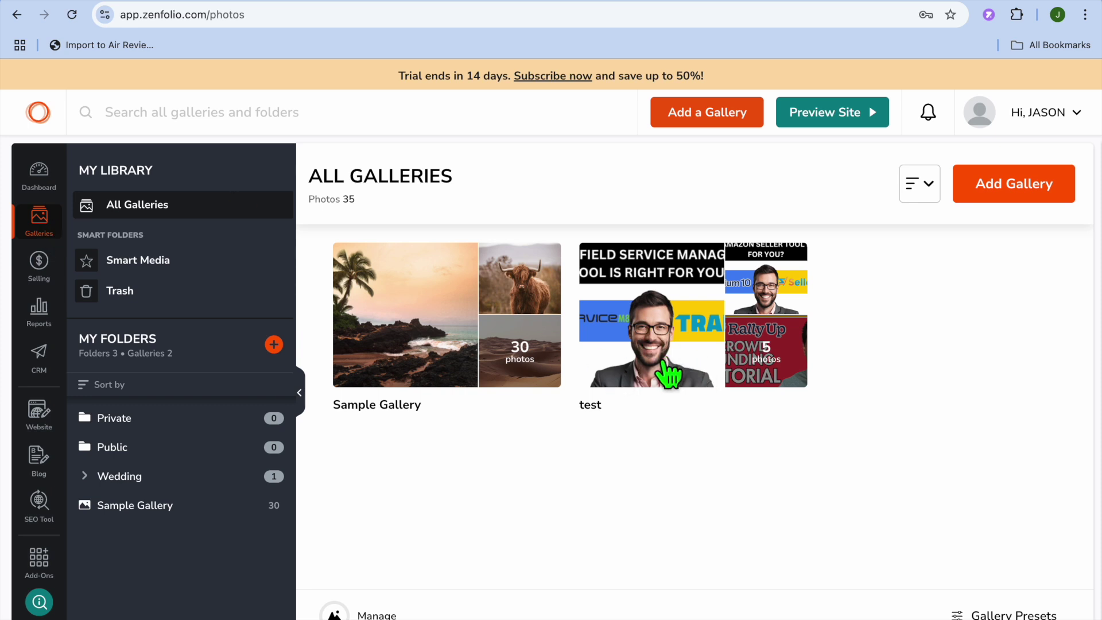
View the test gallery's five photos and sharing options, then open the empty Private folder.
left_click(660, 348)
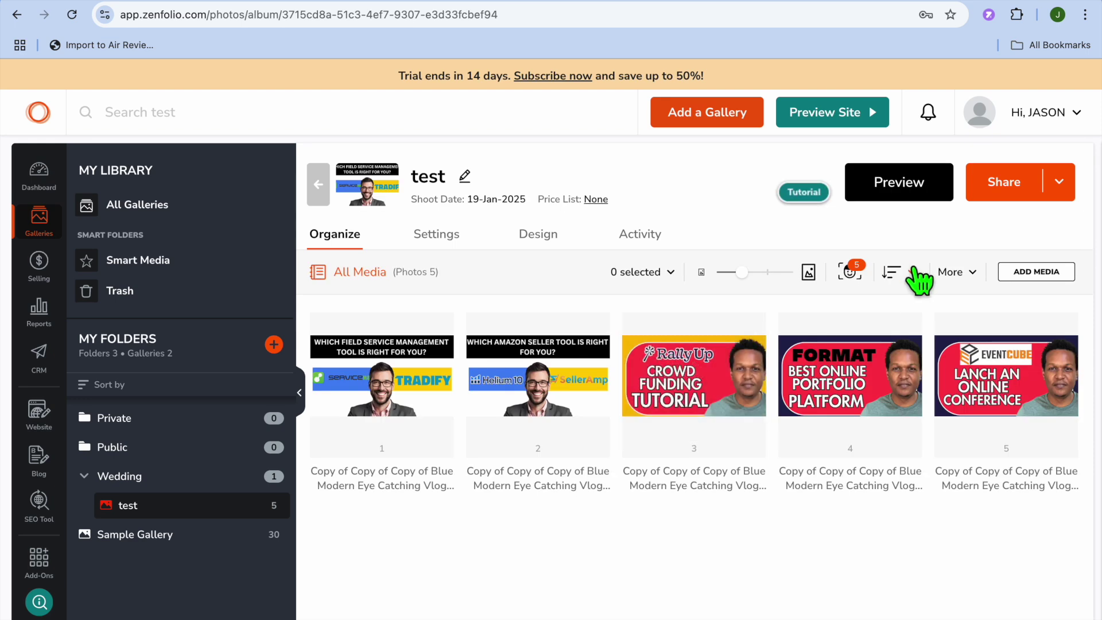
left_click(1056, 182)
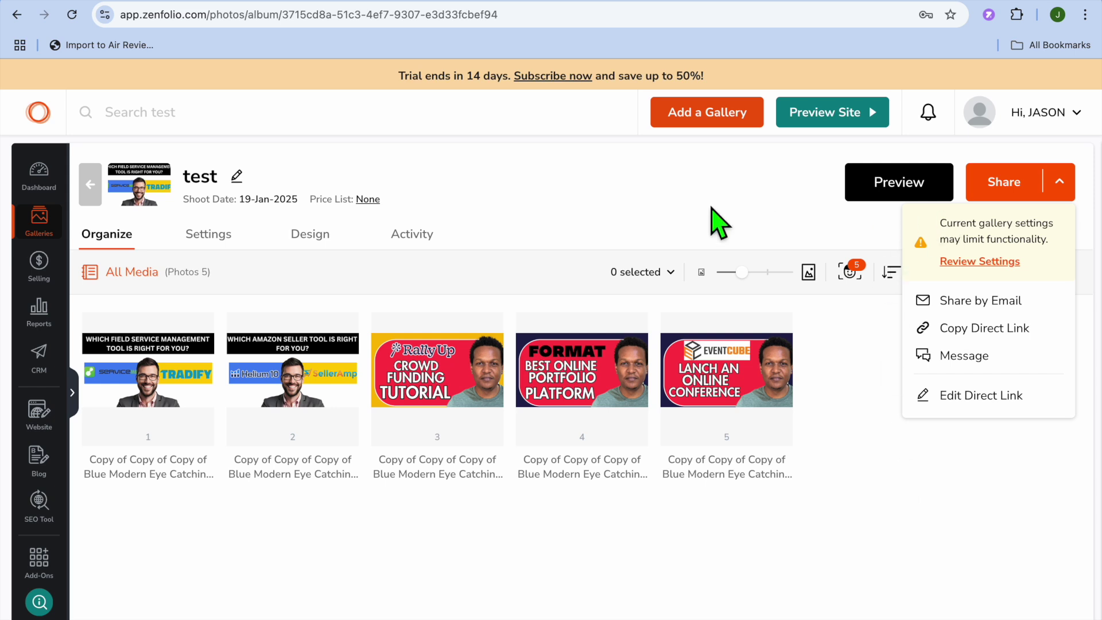
left_click(36, 217)
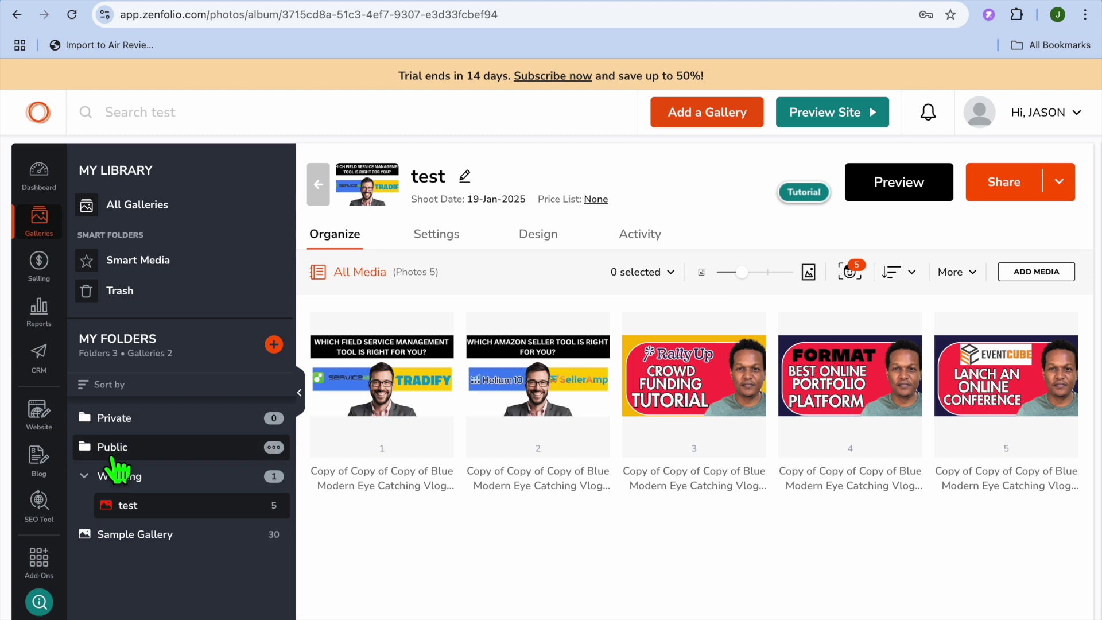
left_click(144, 431)
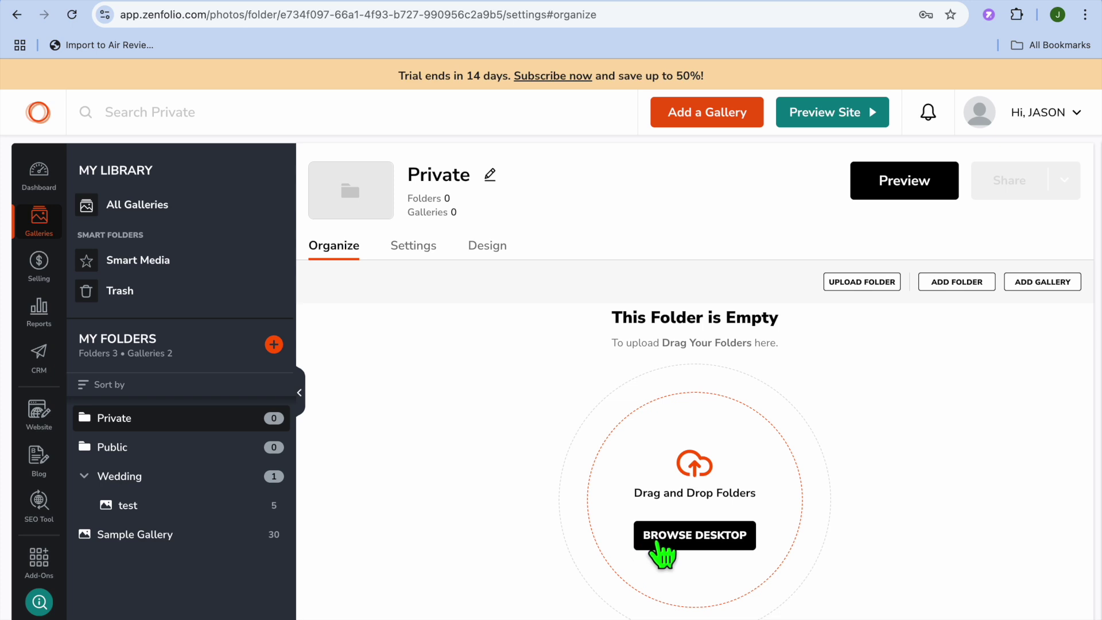
Check the empty Public folder, open the 30-photo Sample Gallery and show its management menu.
left_click(180, 457)
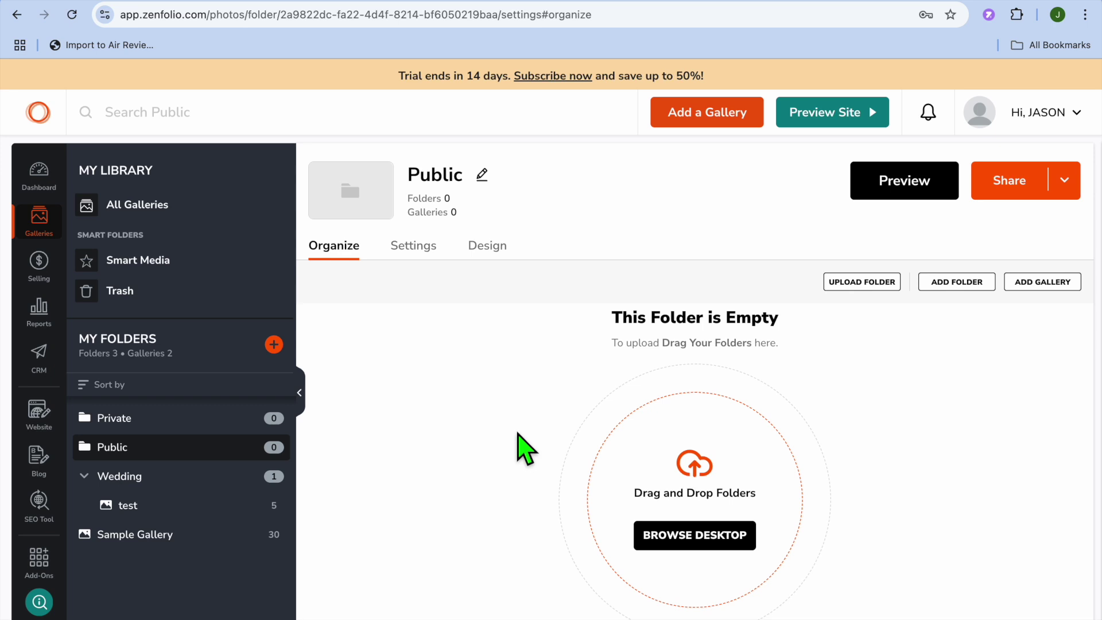
left_click(166, 536)
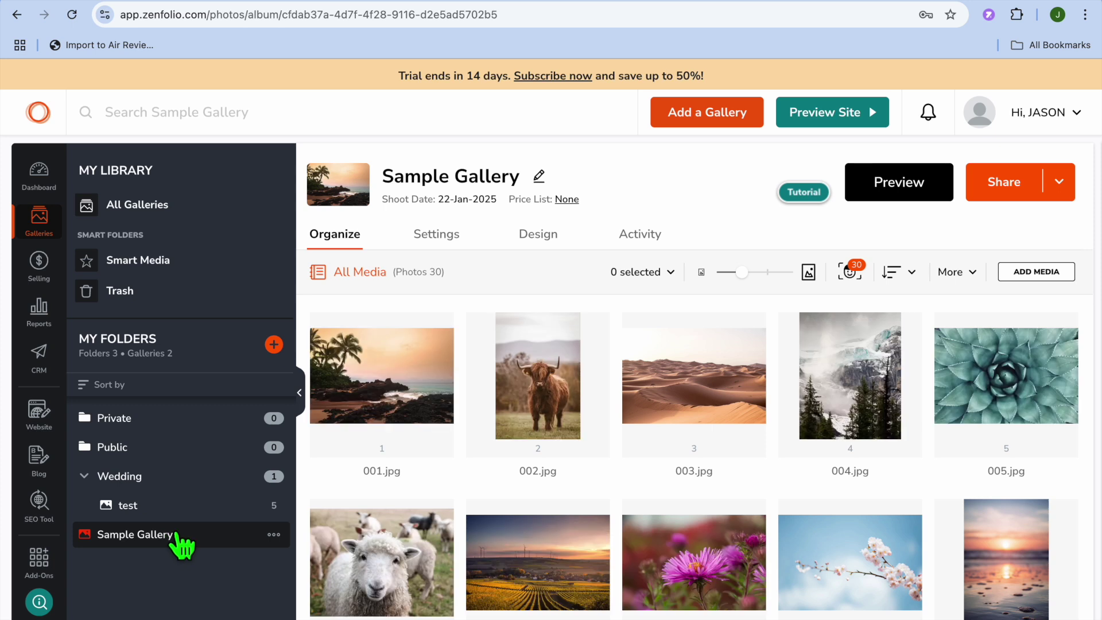
left_click(274, 536)
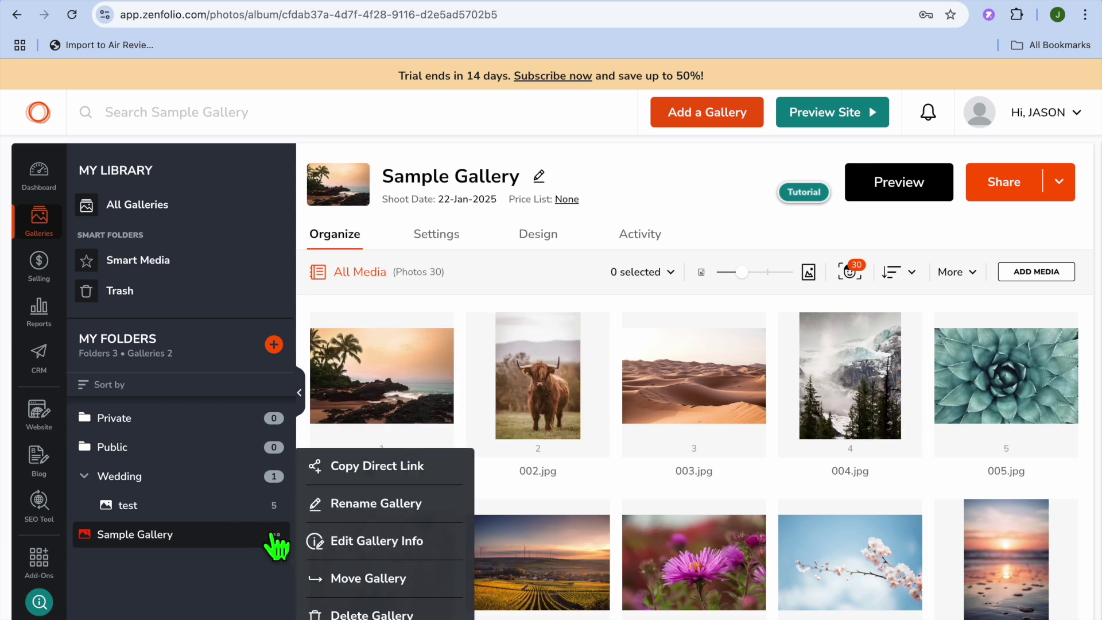